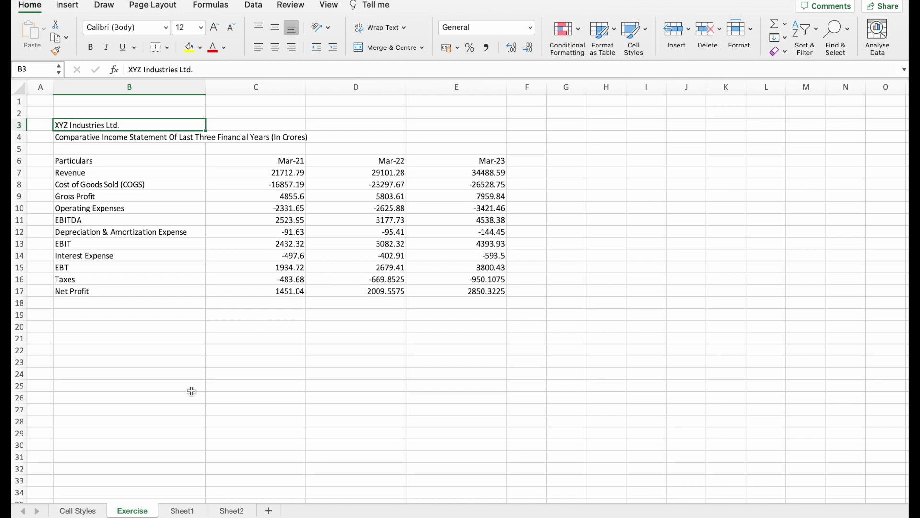
Step: View the finished Cell Styles sheet with the formatted Mar-21 to Mar-23 income statement
scroll(389, 264, up, 2)
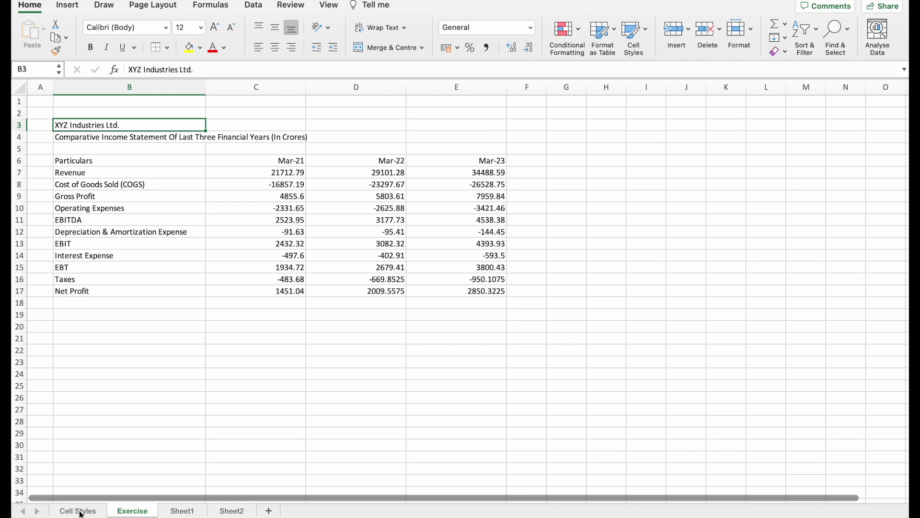
click(78, 511)
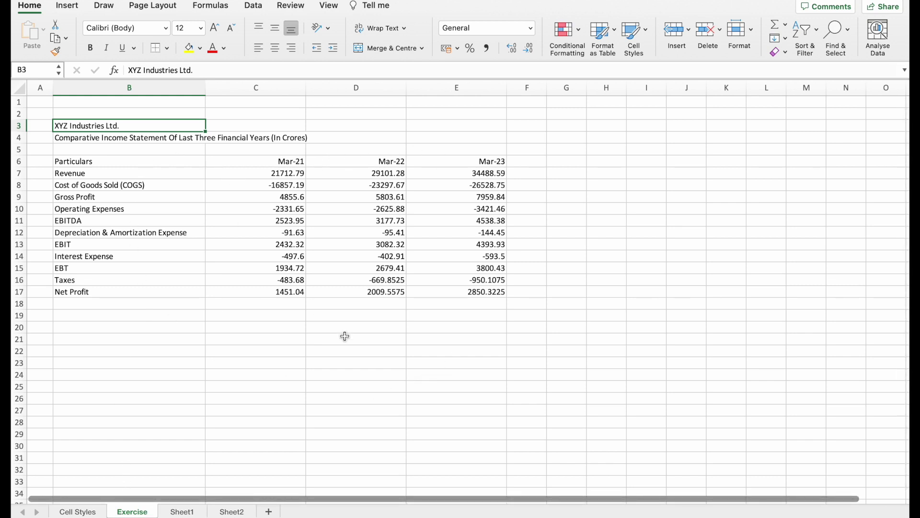
click(61, 511)
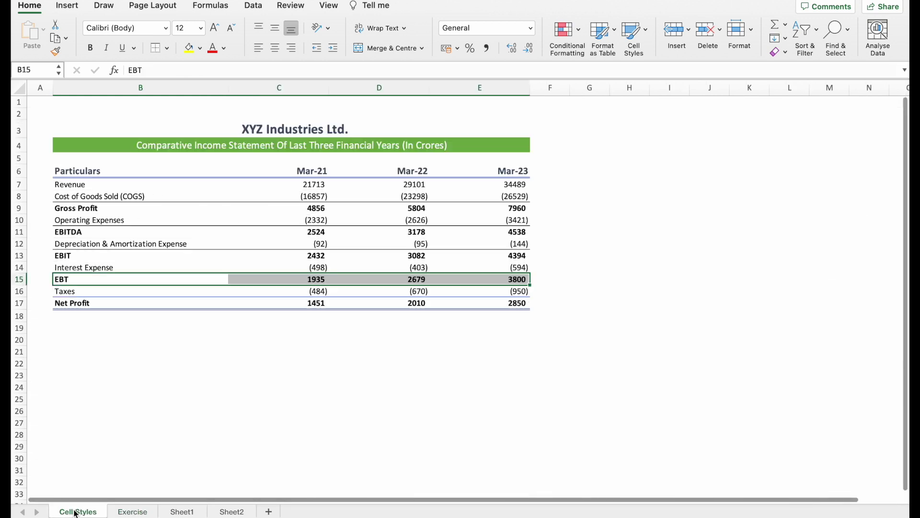
Step: Return to the Exercise sheet with the unformatted XYZ Industries income statement figures
click(257, 261)
key(Down)
key(Down)
key(Down)
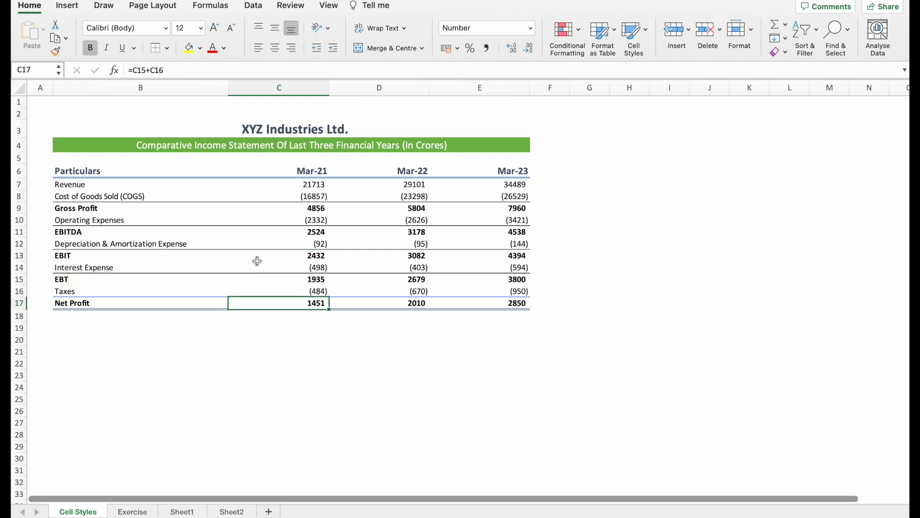
click(133, 511)
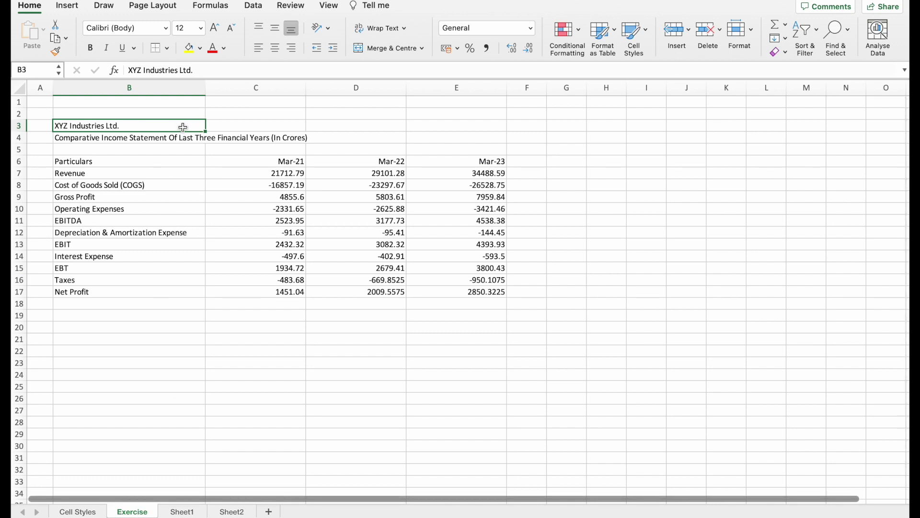
Step: Merge and centre the XYZ Industries Ltd. title across B3:E3
drag(184, 127, 429, 125)
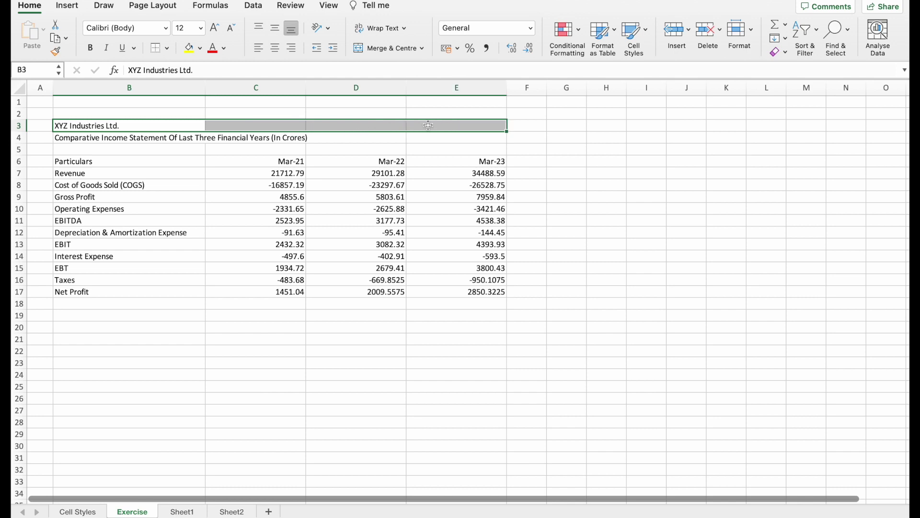
click(397, 48)
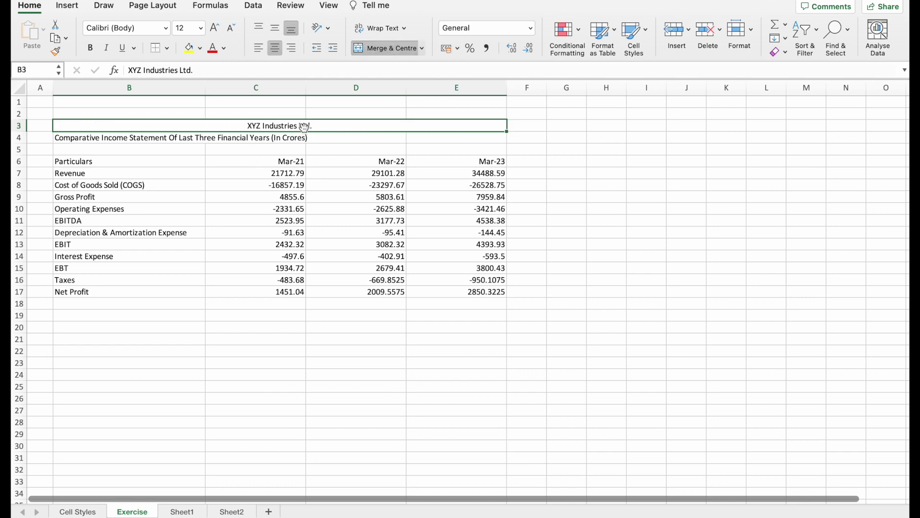
click(647, 33)
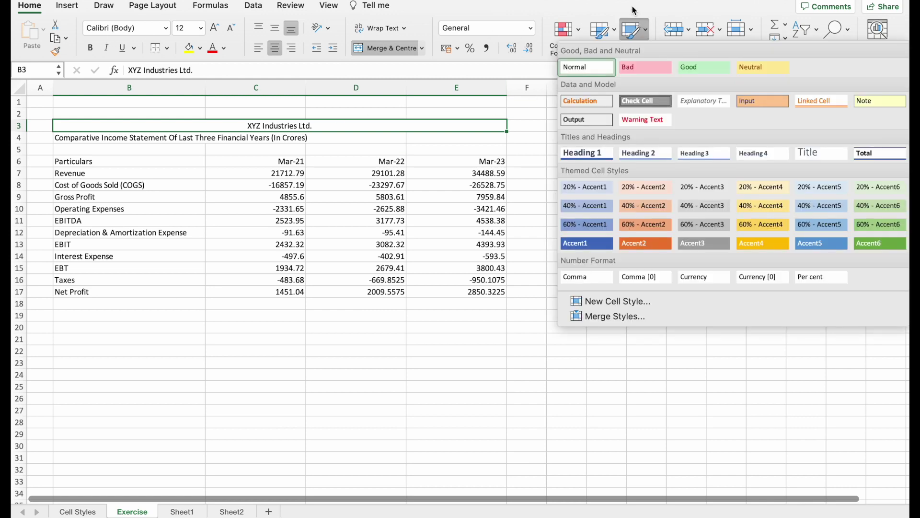
click(635, 21)
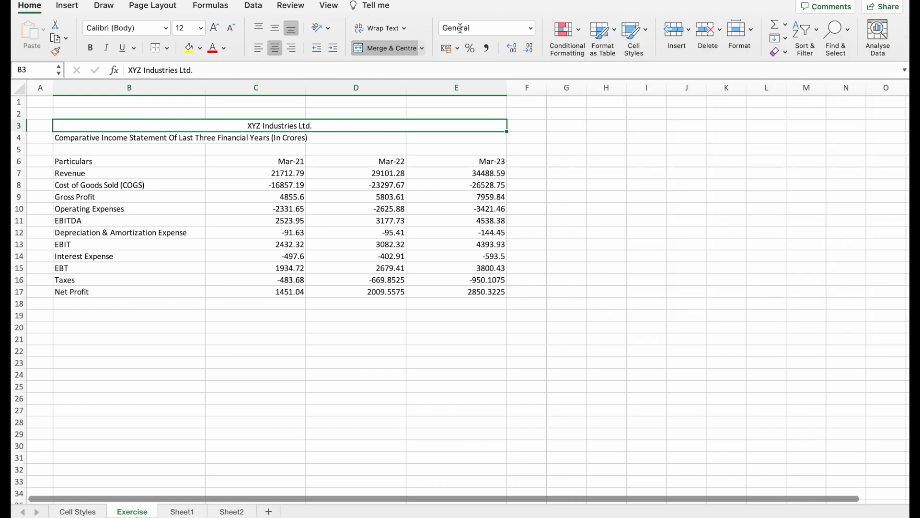
click(647, 35)
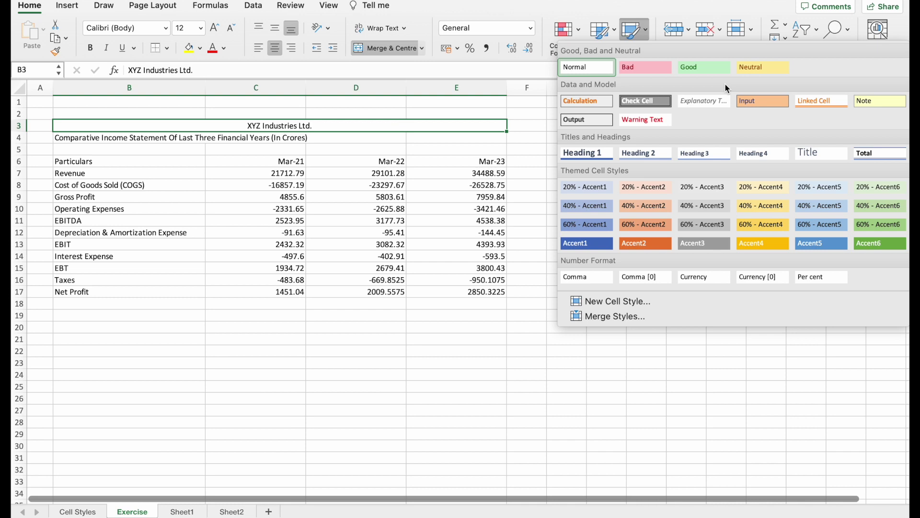
Step: Give the merged title the Title cell style (Calibri Light 18) and make it bold
click(821, 160)
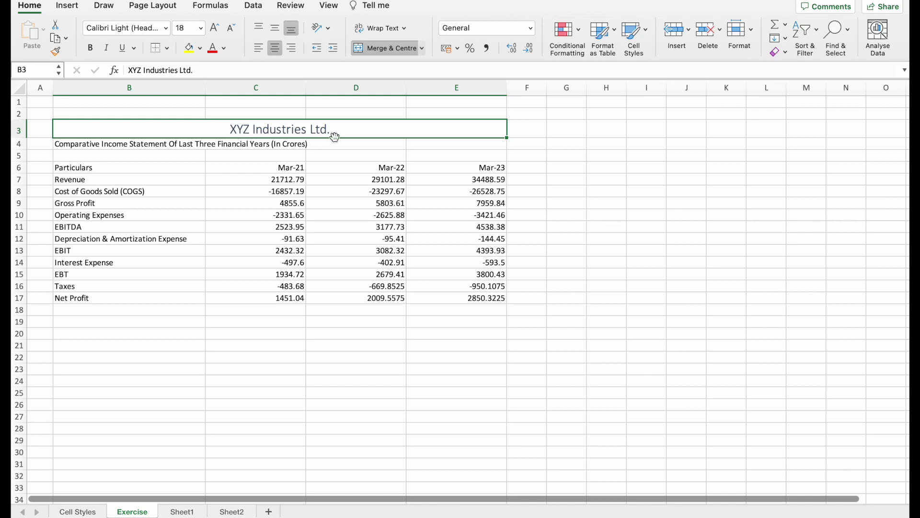
click(90, 48)
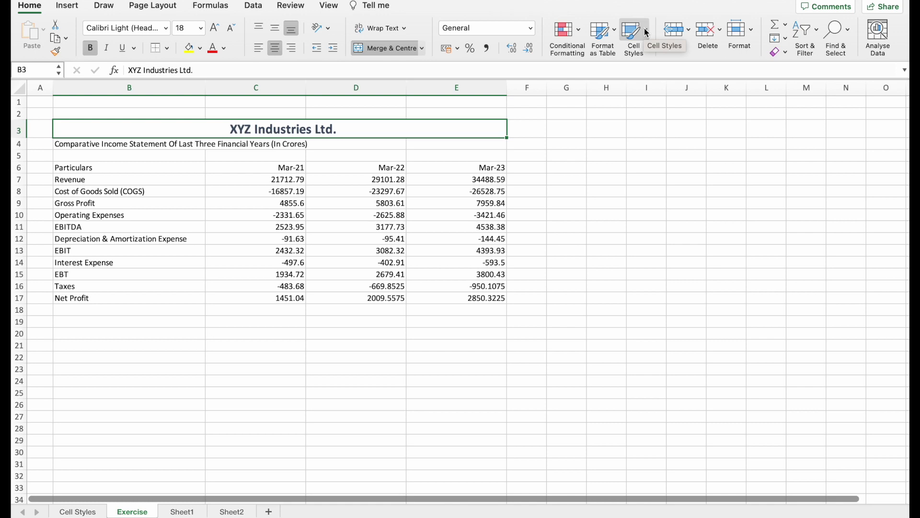
click(647, 33)
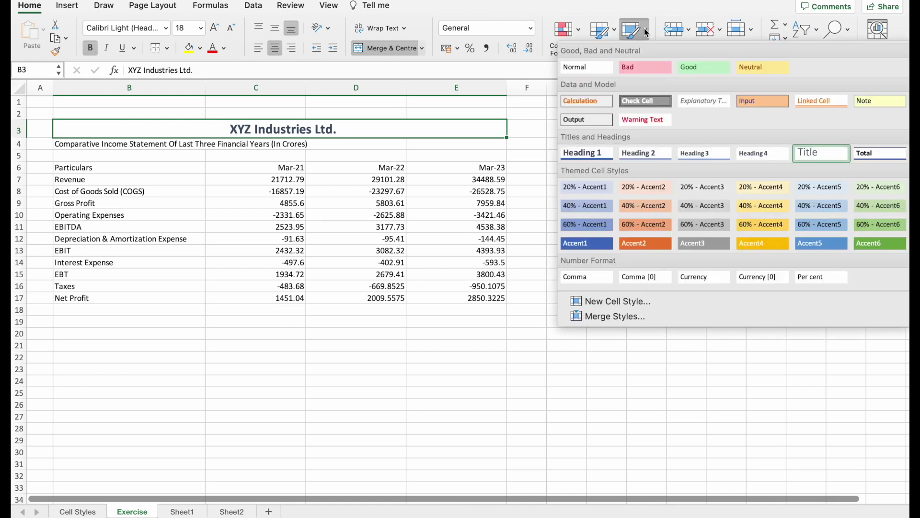
Step: Save the title's bold 18-pt centred formatting as a new cell style named 'Report Title'
click(596, 302)
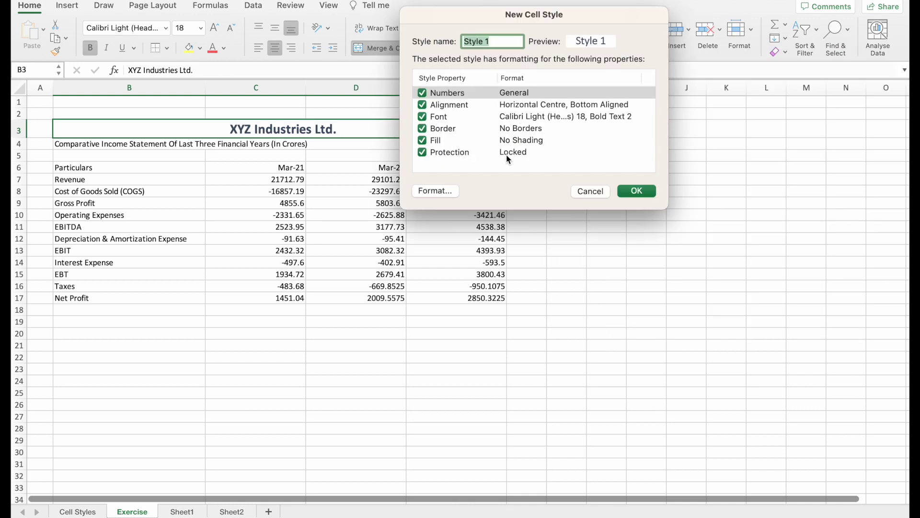
click(450, 191)
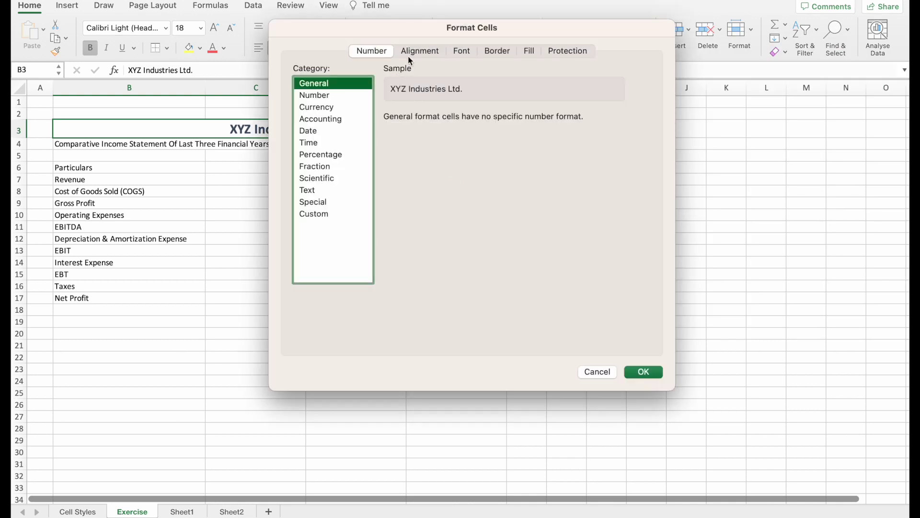
click(424, 52)
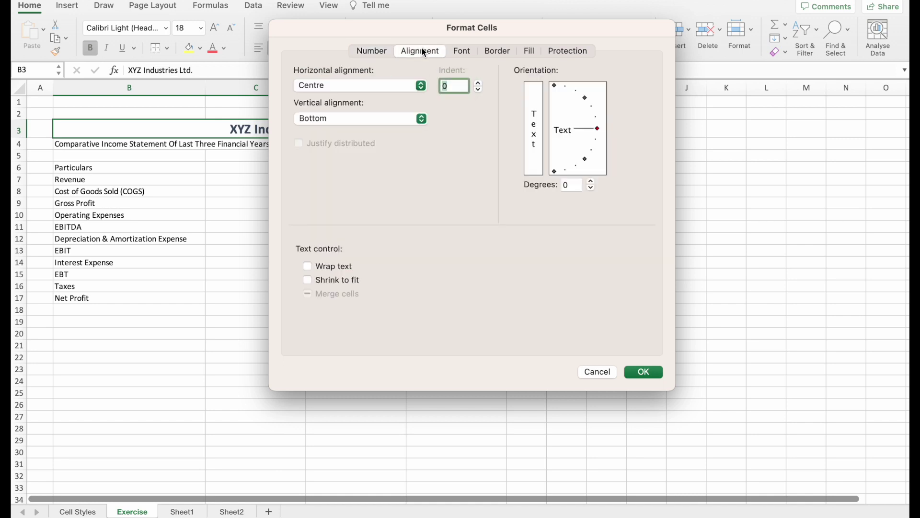
click(469, 54)
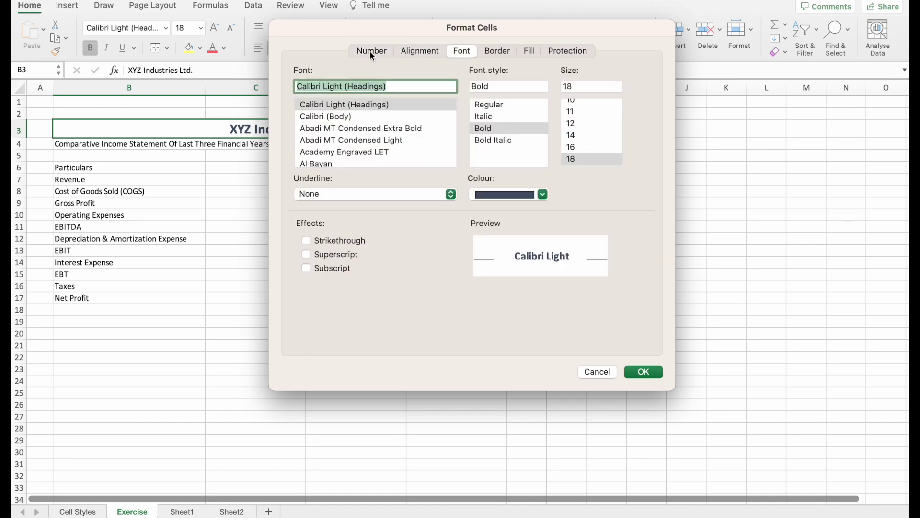
click(372, 55)
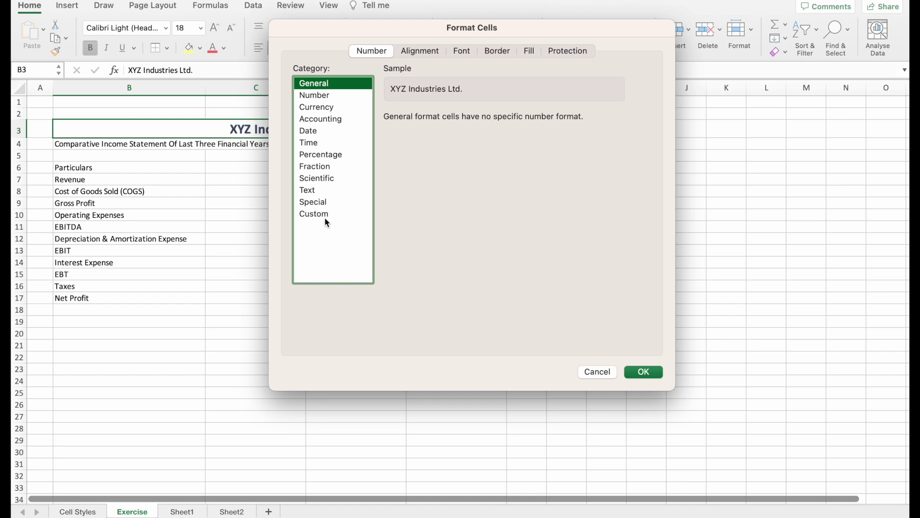
click(498, 52)
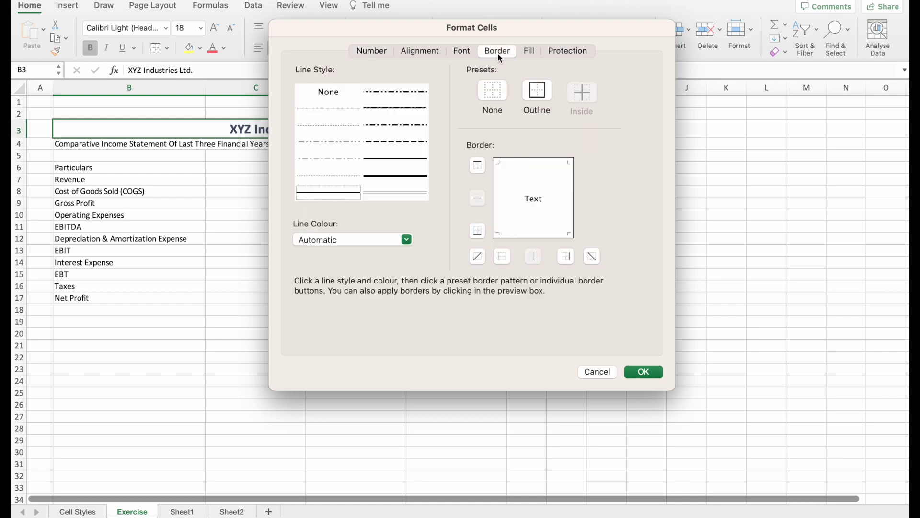
click(530, 49)
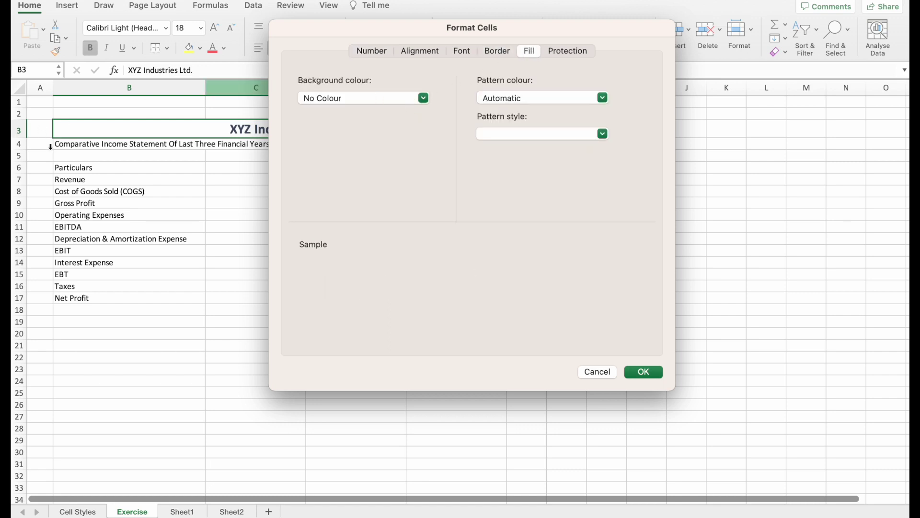
click(468, 52)
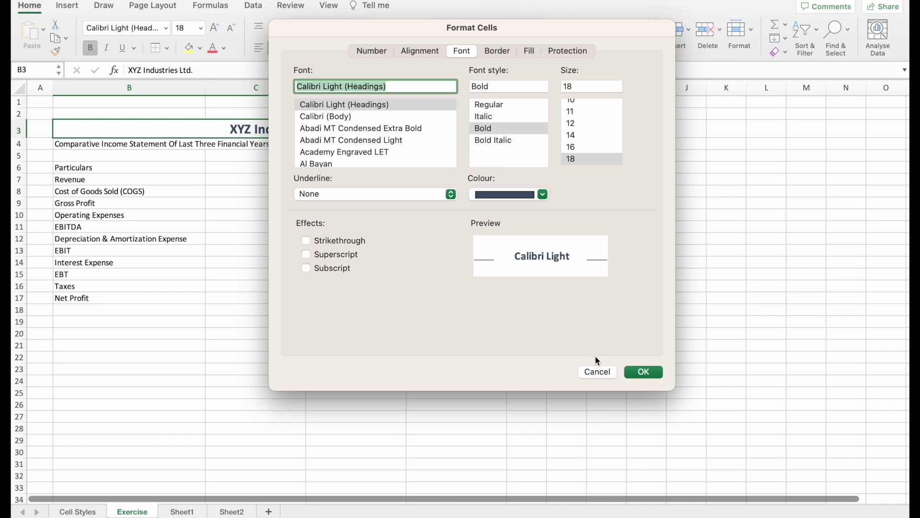
click(597, 372)
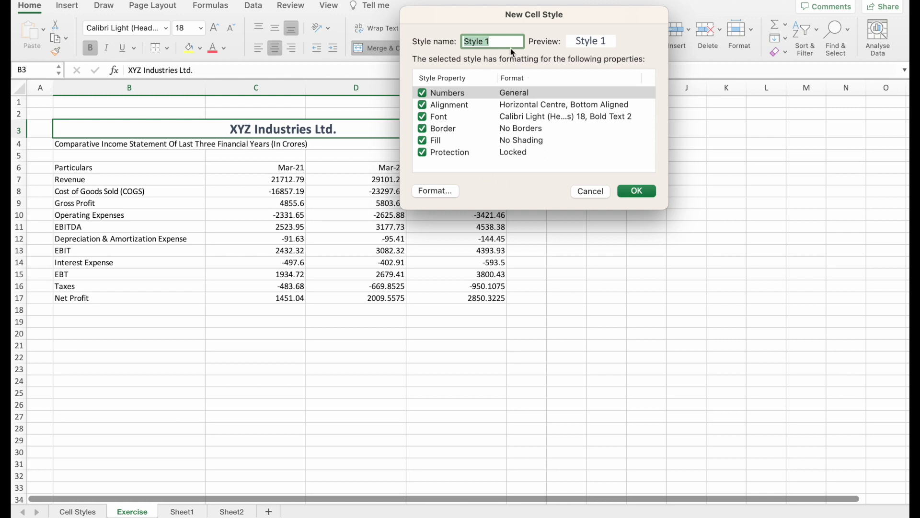
text(Report Title)
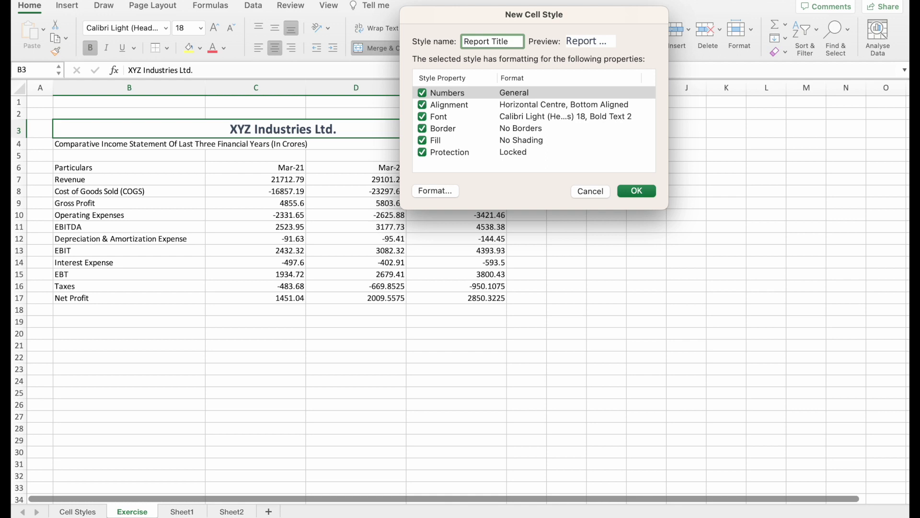
click(646, 191)
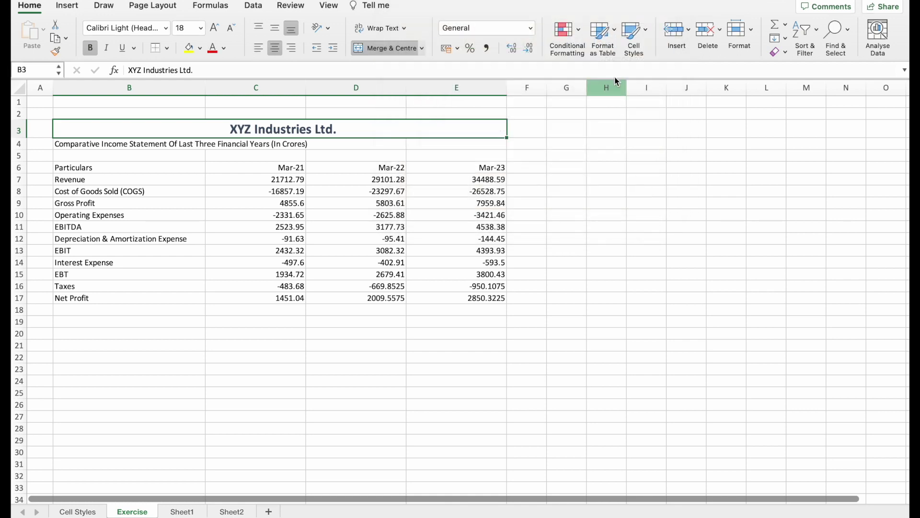
click(646, 32)
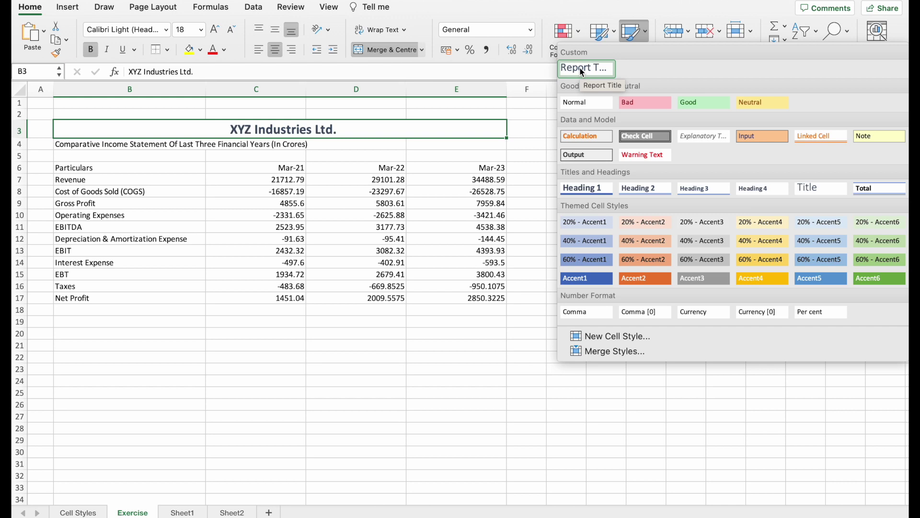
right_click(583, 72)
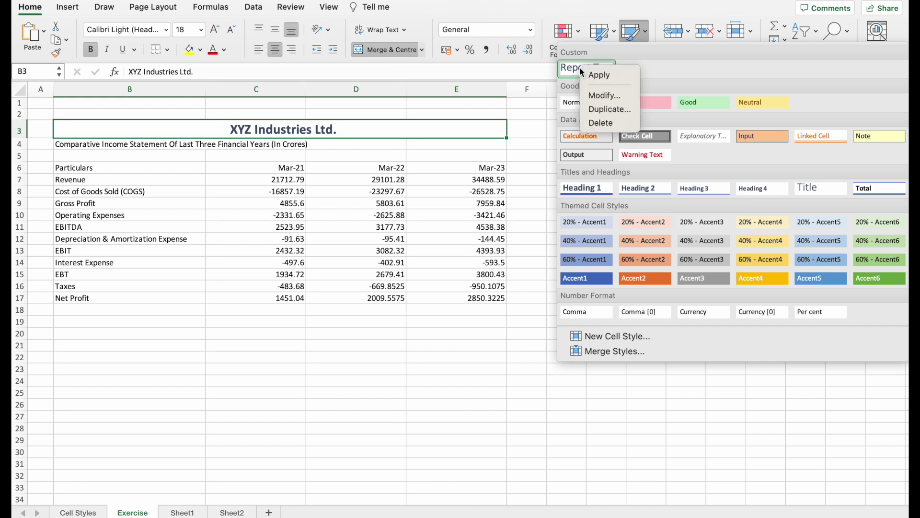
click(616, 100)
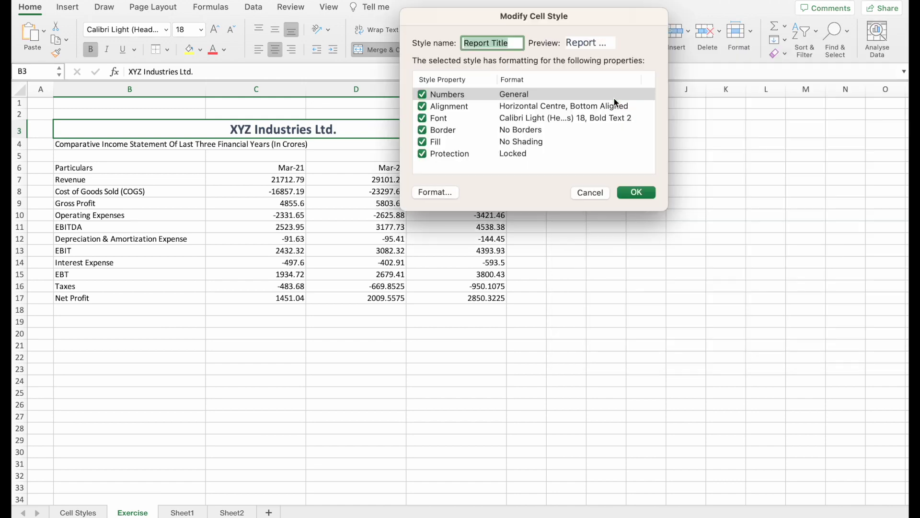
click(591, 193)
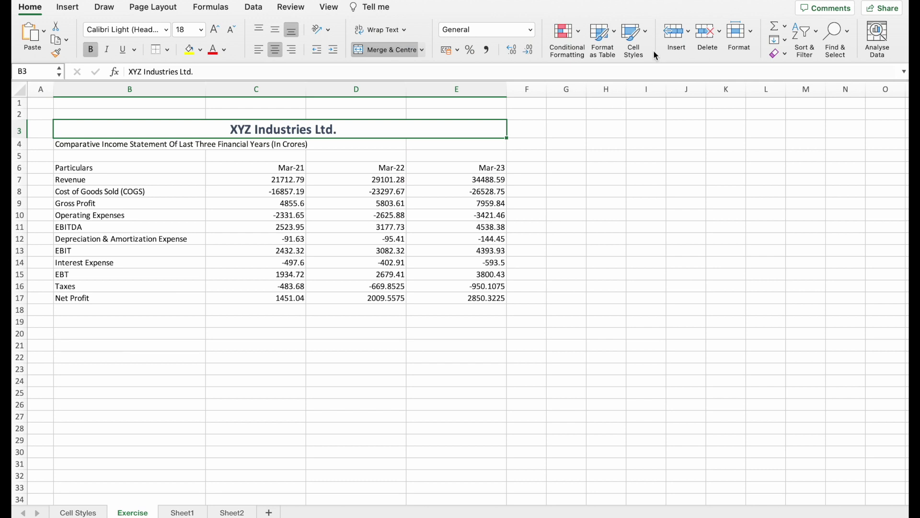
drag(127, 144, 440, 143)
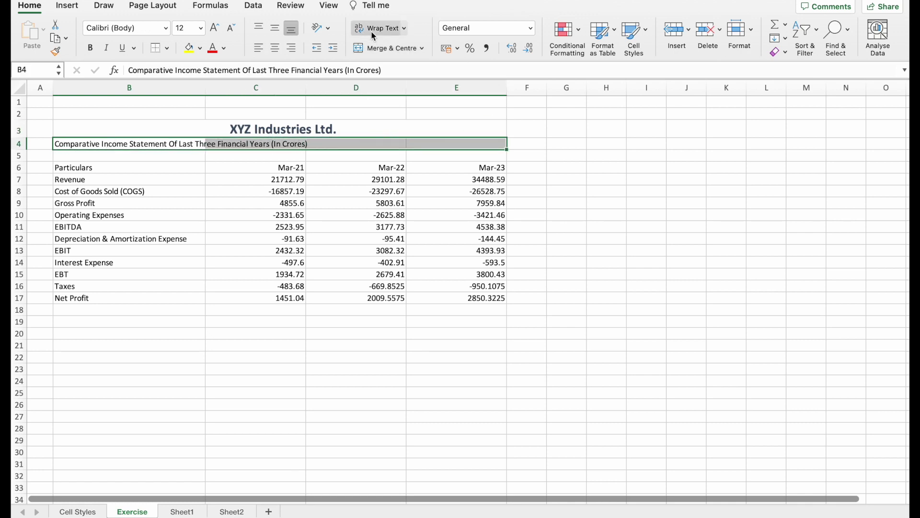
Step: Merge the subtitle across B4:E4, apply the green Accent6 style and enlarge it to 14 pt
click(383, 48)
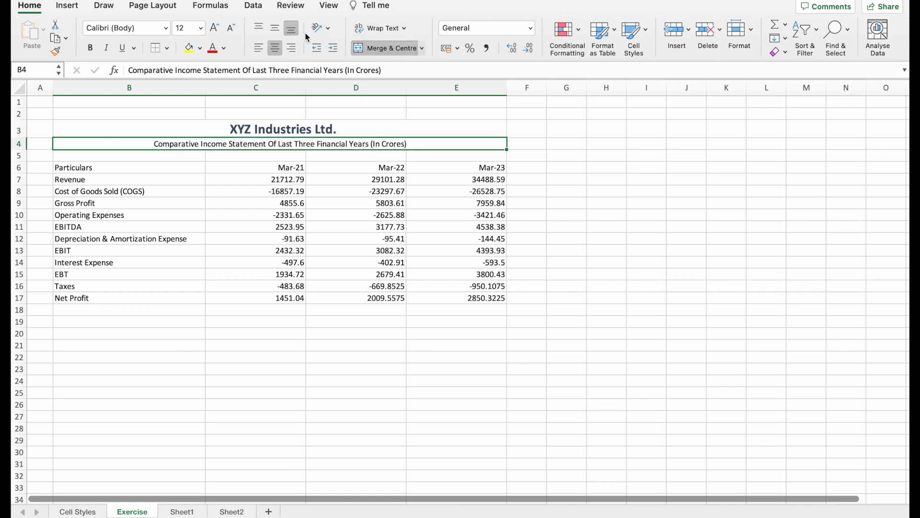
click(646, 31)
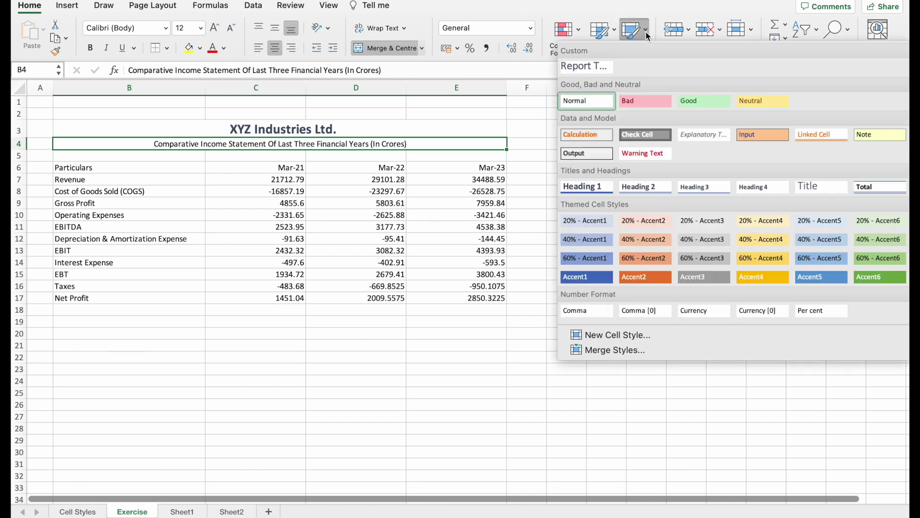
click(878, 278)
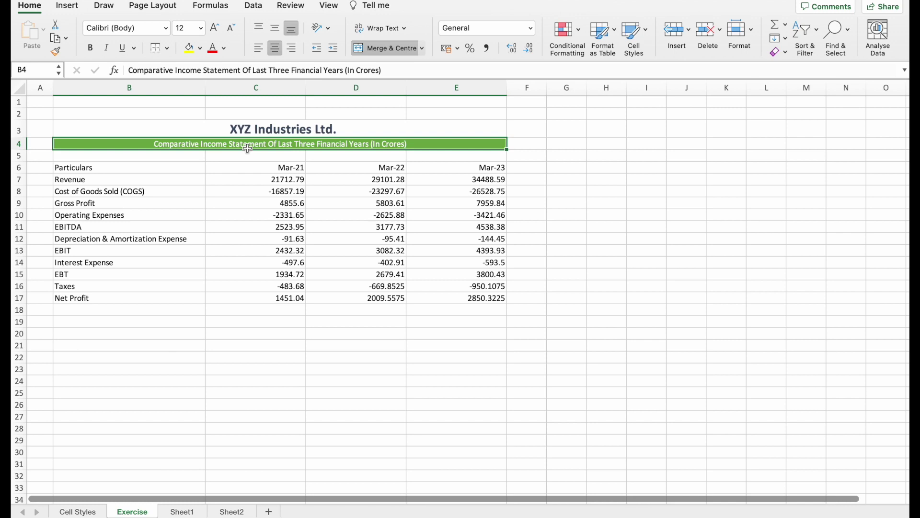
click(216, 30)
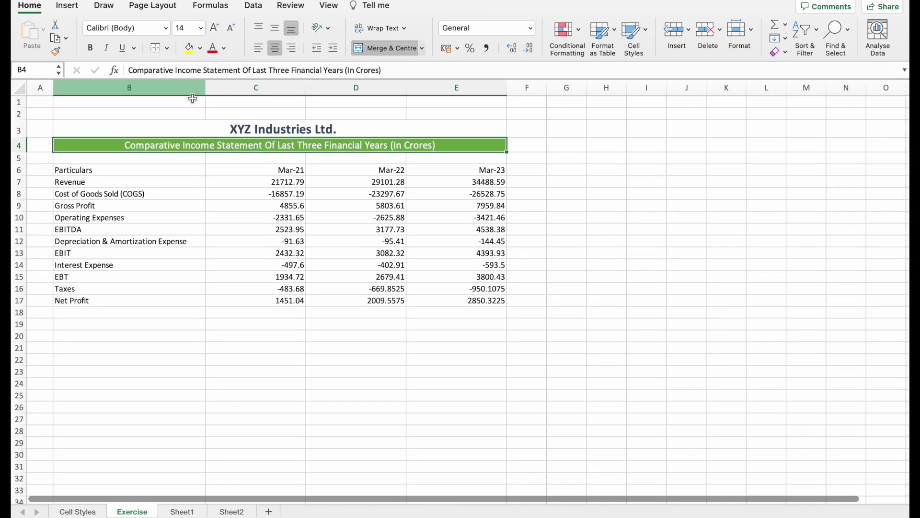
click(647, 32)
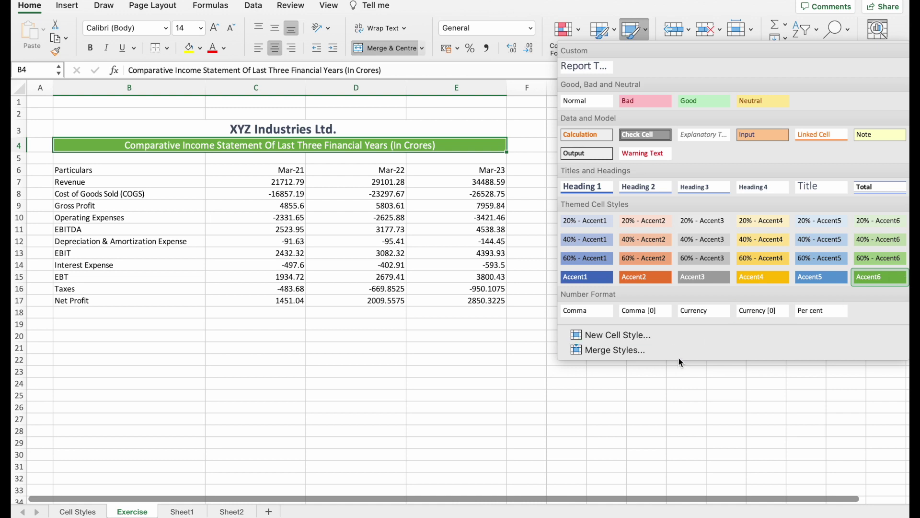
Step: Save the green 14-pt subtitle formatting as a custom cell style named 'SubTitle'
click(642, 341)
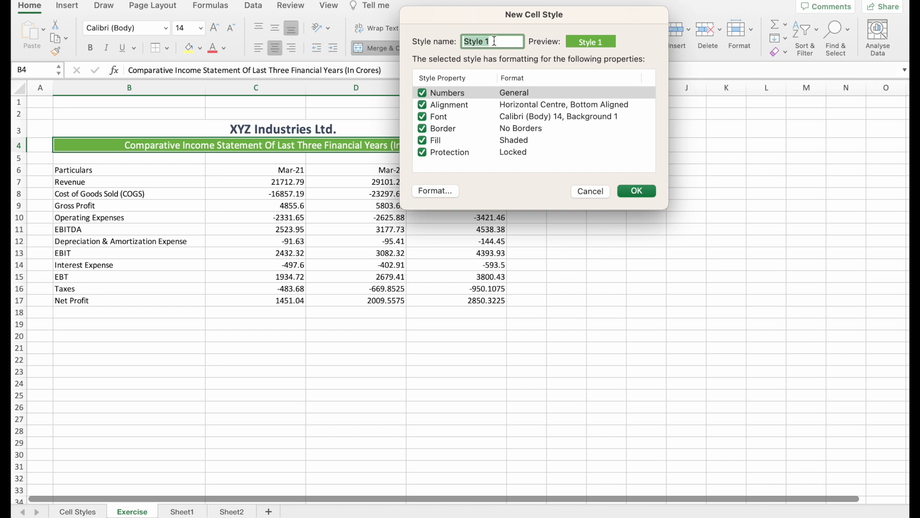
key(BackSpace)
text(Sub)
text(Title)
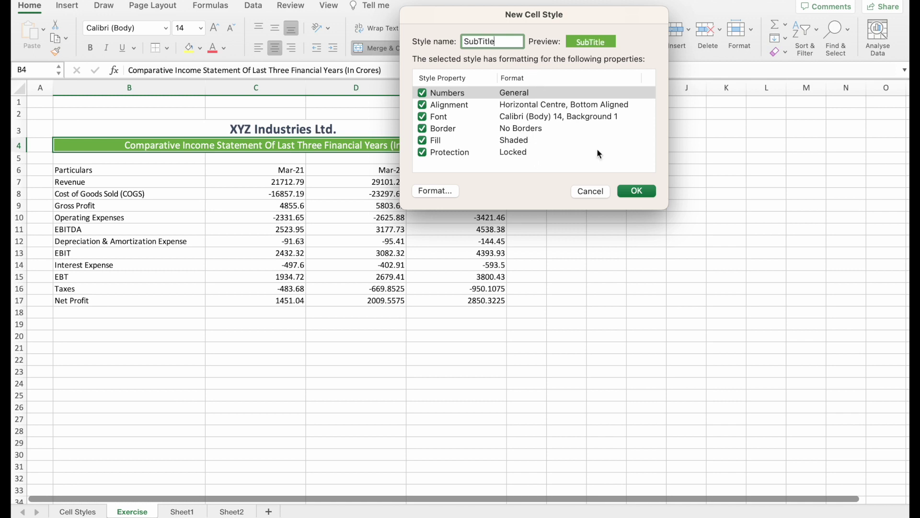
click(650, 195)
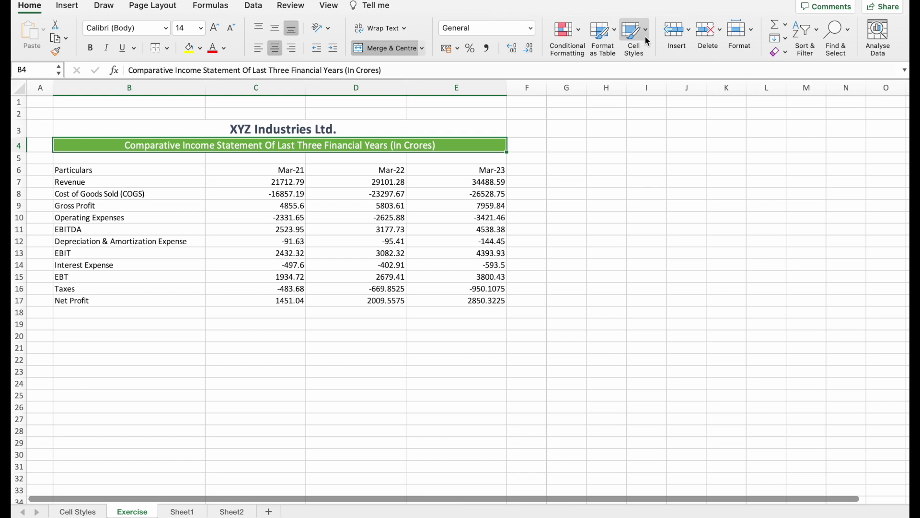
click(645, 36)
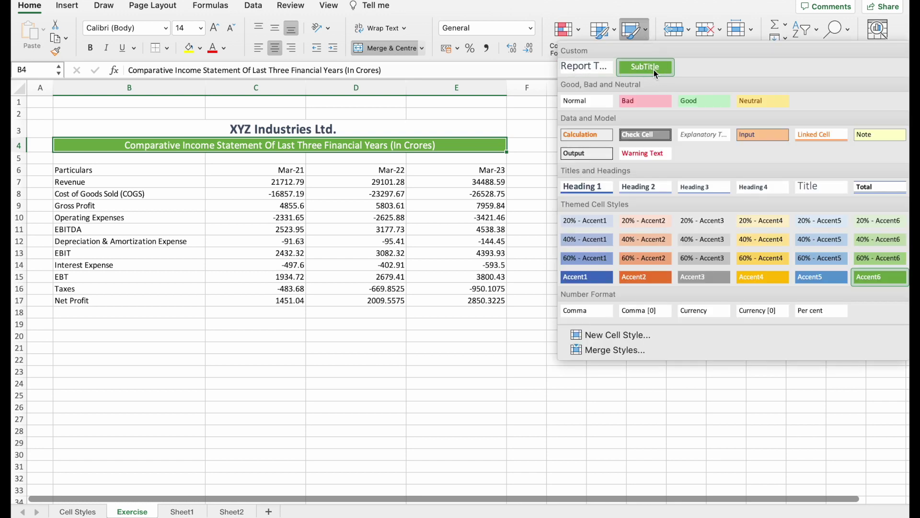
click(197, 201)
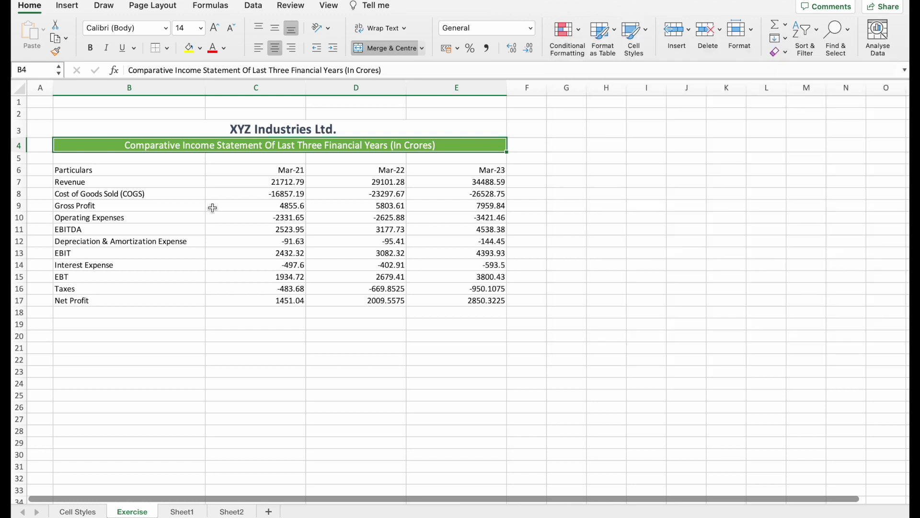
click(163, 174)
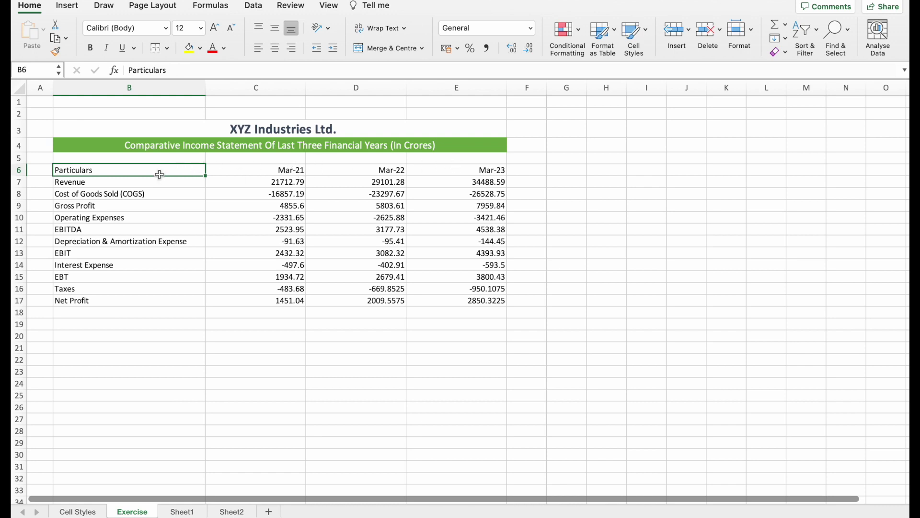
Step: Give Particulars in B6 the Heading 2 style at 14 pt and start a new cell style from it
click(642, 34)
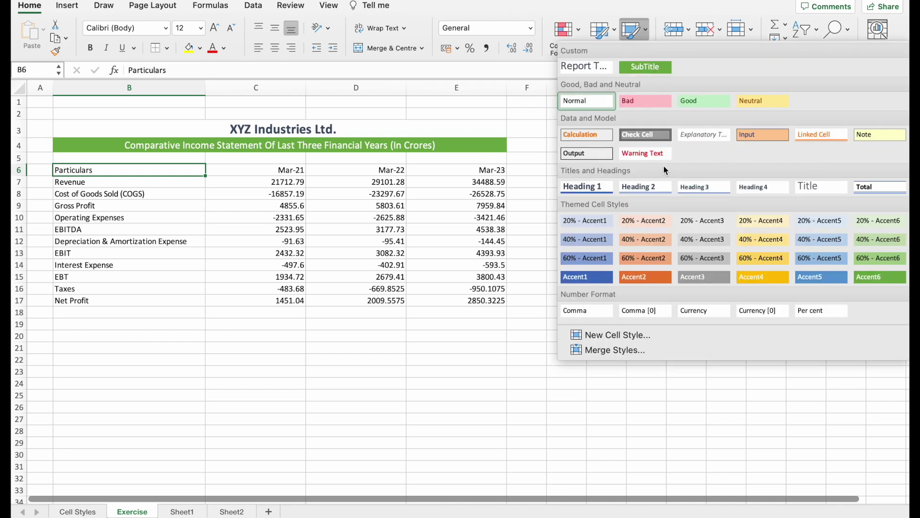
click(647, 184)
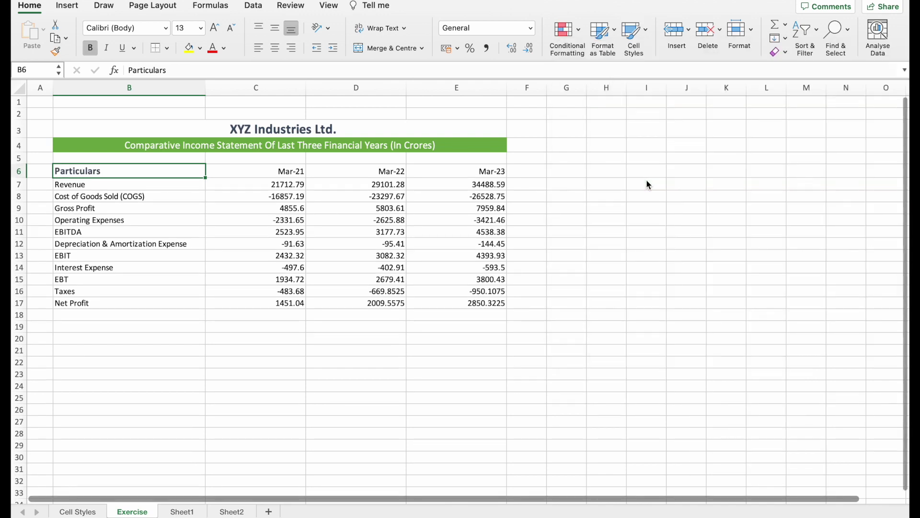
click(262, 170)
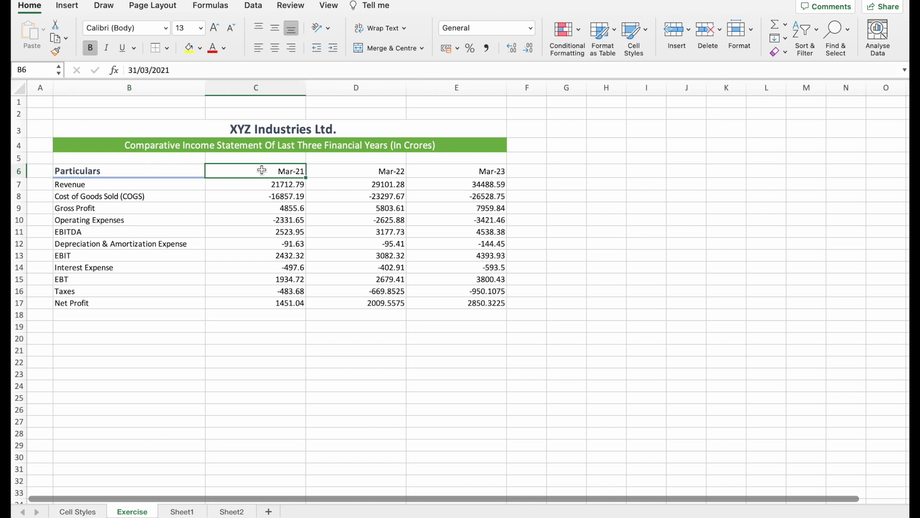
click(190, 169)
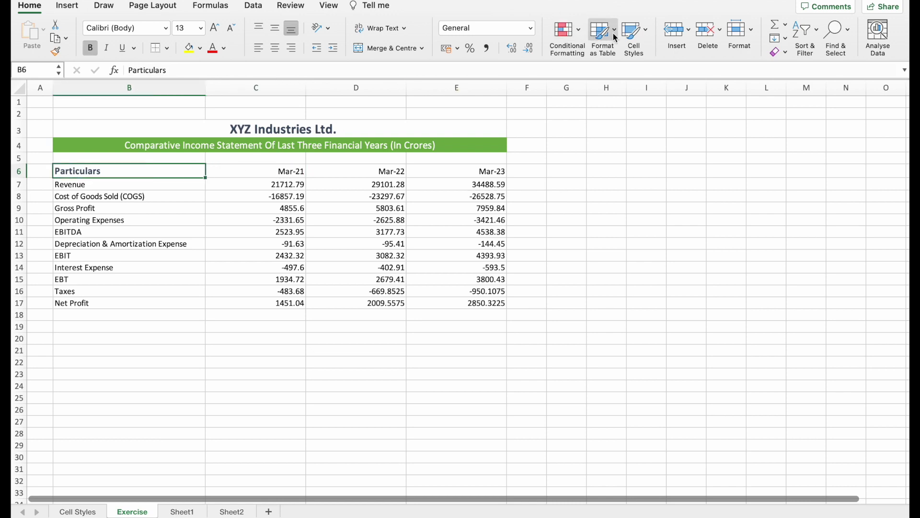
click(214, 28)
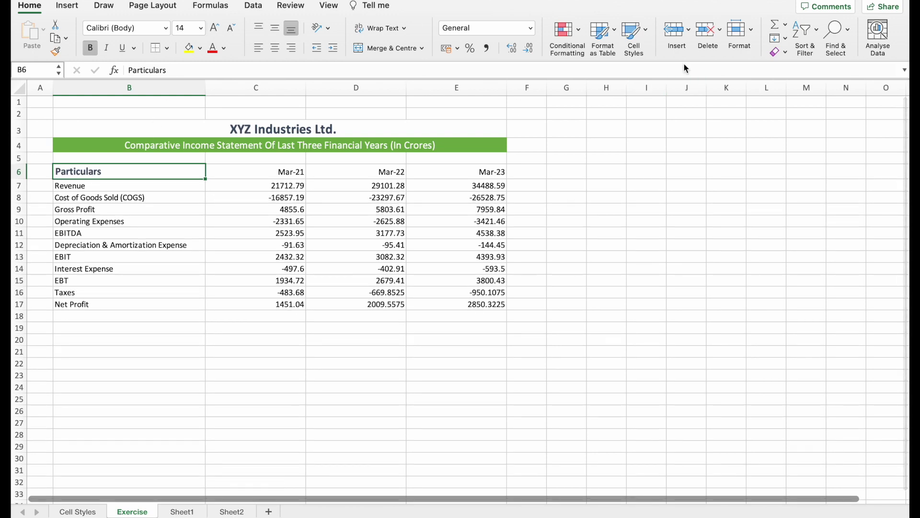
click(634, 30)
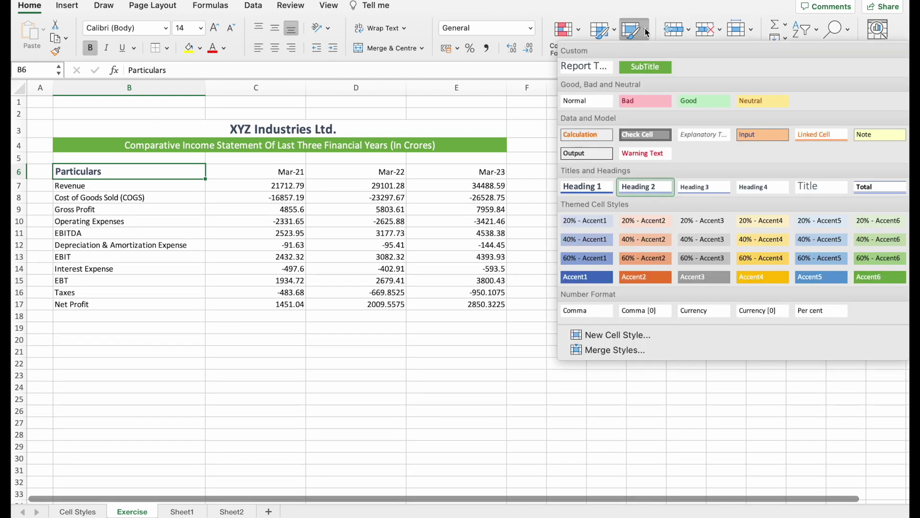
click(588, 335)
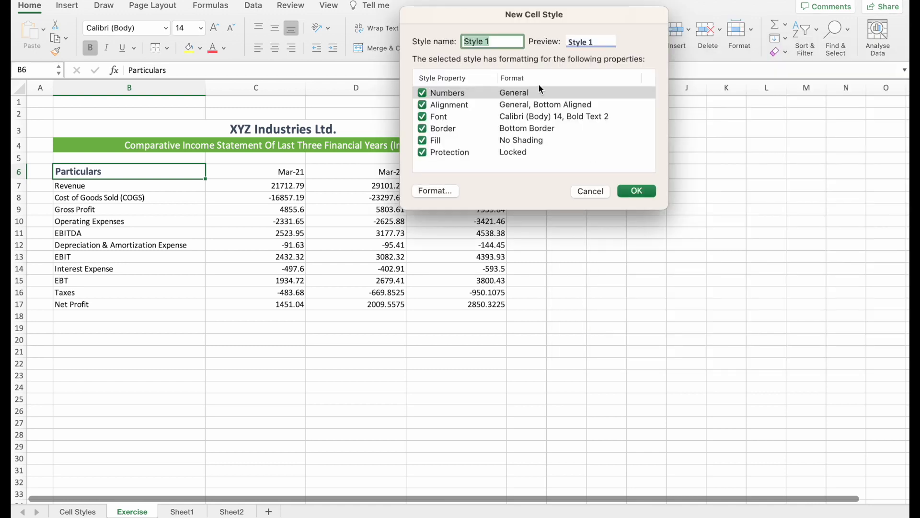
Step: Save B6's style as 'Header 1', then give the Mar-21 to Mar-23 headers Heading 2 at 14 pt
text(Header 1)
click(637, 191)
mouse_move(239, 171)
mouse_down()
mouse_move(420, 163)
mouse_move(420, 172)
mouse_up()
click(647, 34)
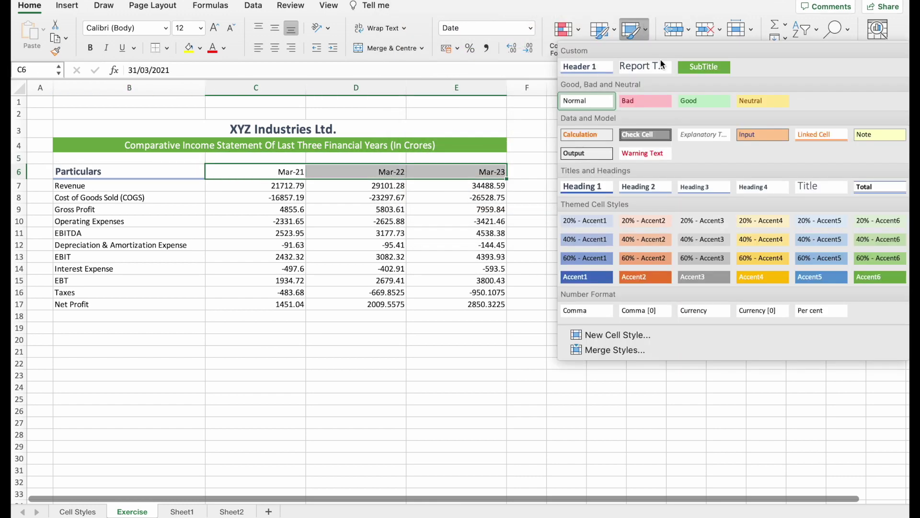
click(641, 185)
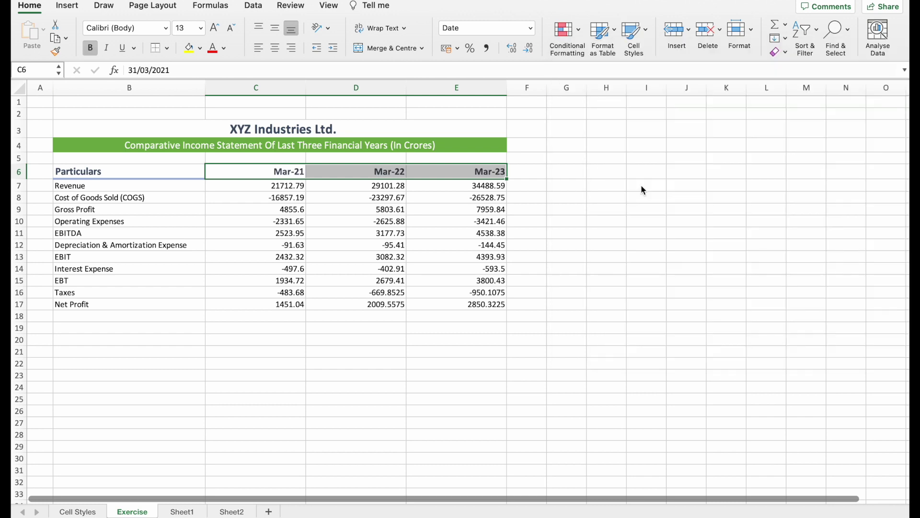
click(214, 28)
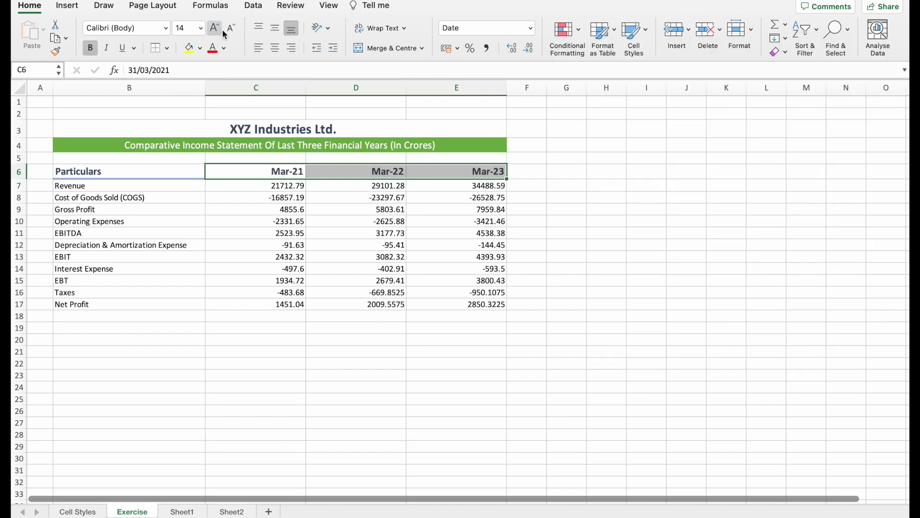
Step: Save the date headers' formatting as a custom cell style named 'Header 2'
click(644, 30)
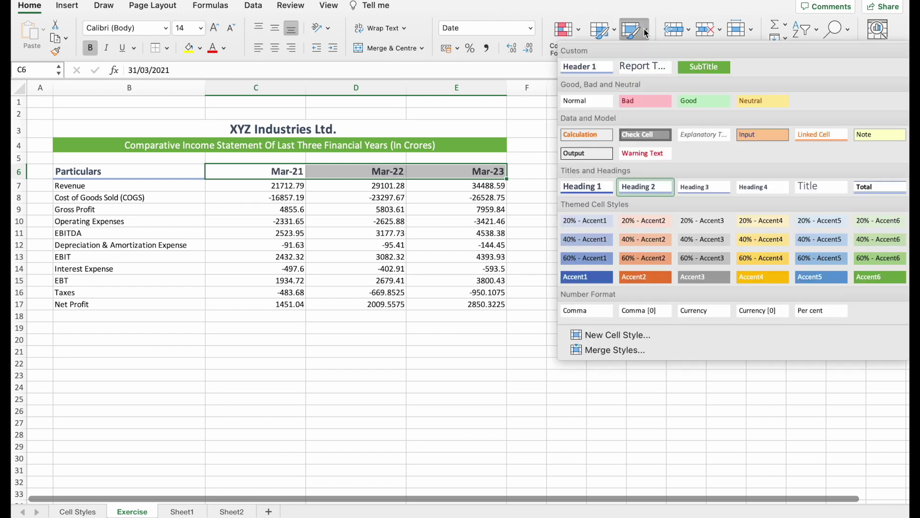
click(631, 335)
text(Header 2)
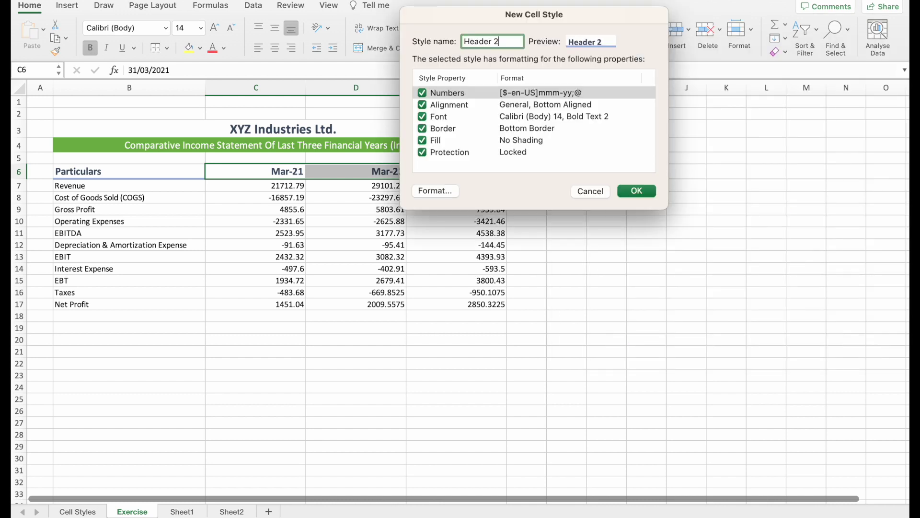
click(643, 193)
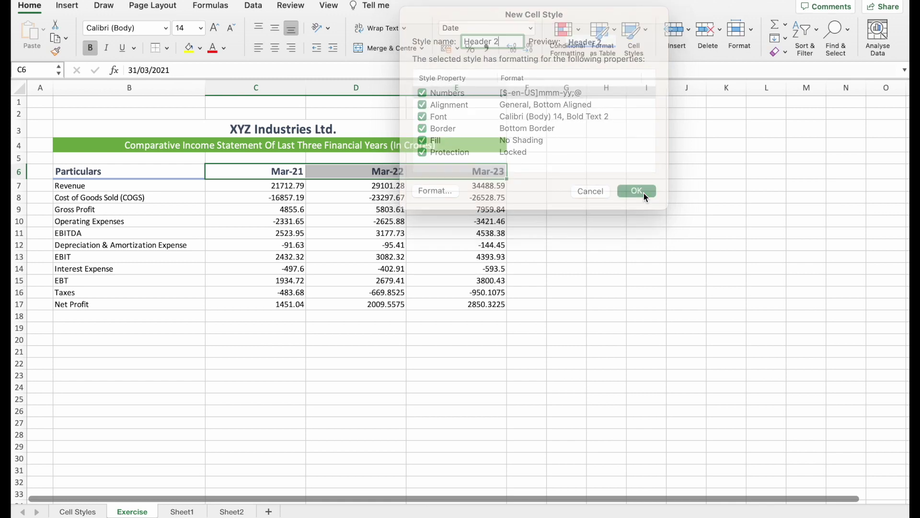
click(286, 222)
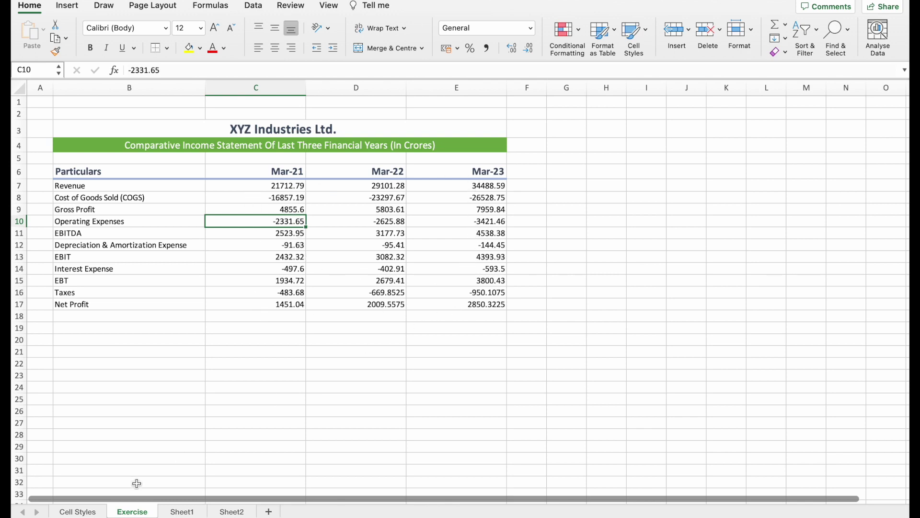
Step: Return to the Exercise sheet and select the unformatted figures in C7:E17
key(ctrl+Page_Up)
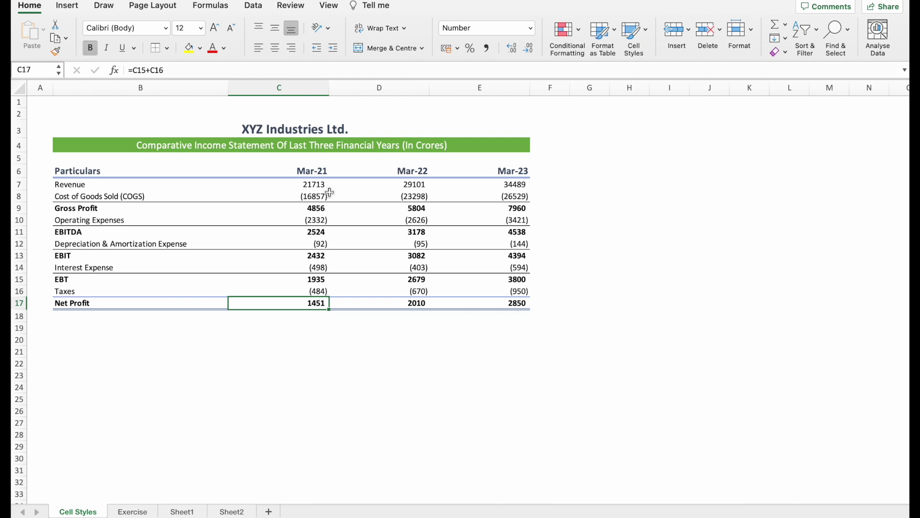
scroll(241, 345, up, 2)
key(ctrl+Page_Down)
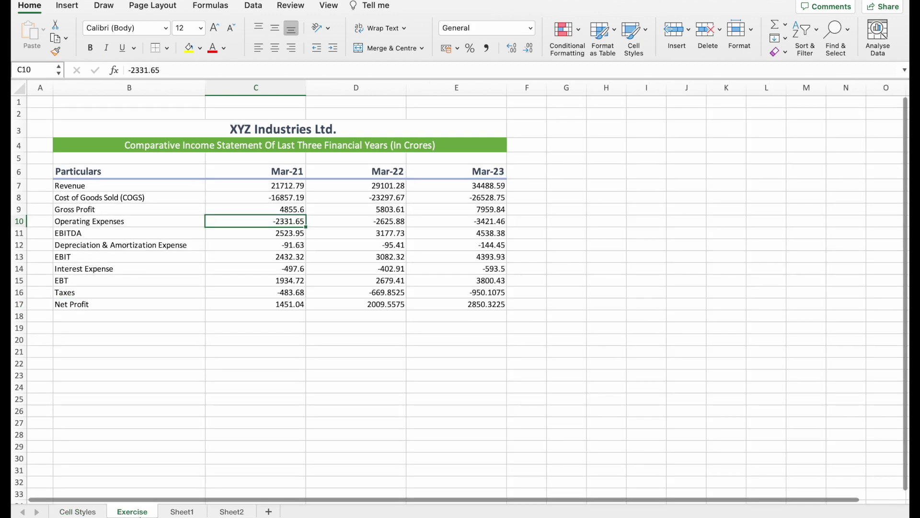
drag(281, 188, 460, 301)
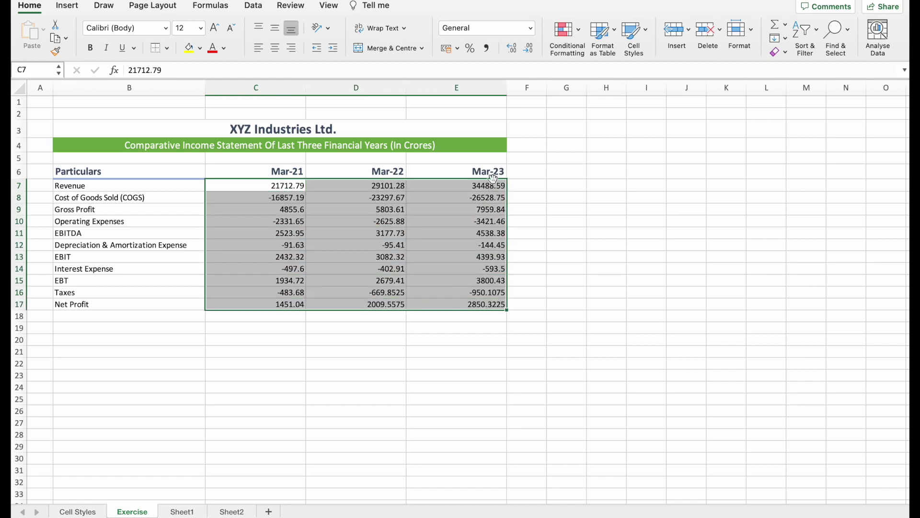
Step: Format C7:E17 as Number with 0 decimal places and negatives shown as (1234)
click(531, 30)
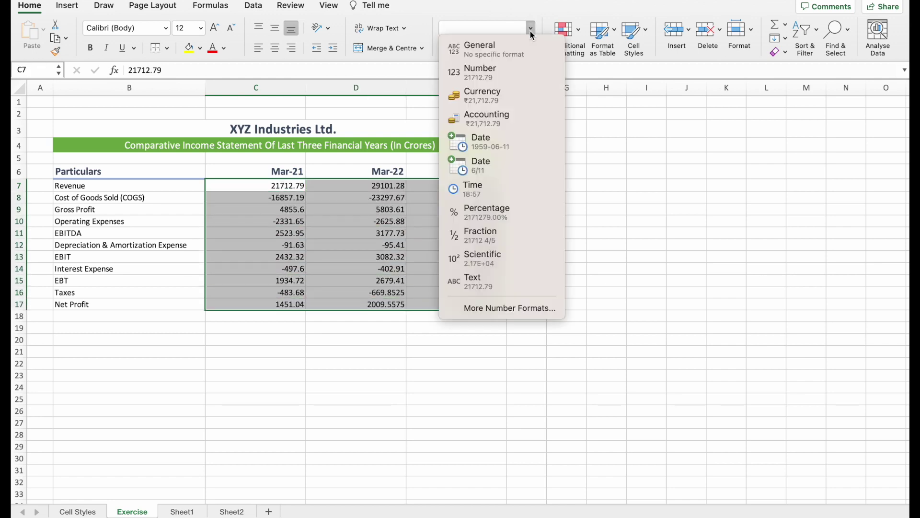
click(472, 307)
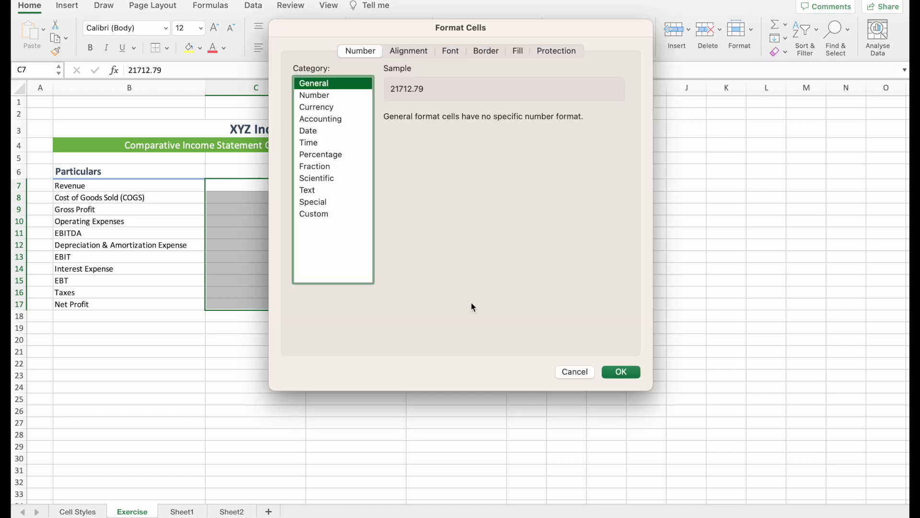
click(330, 95)
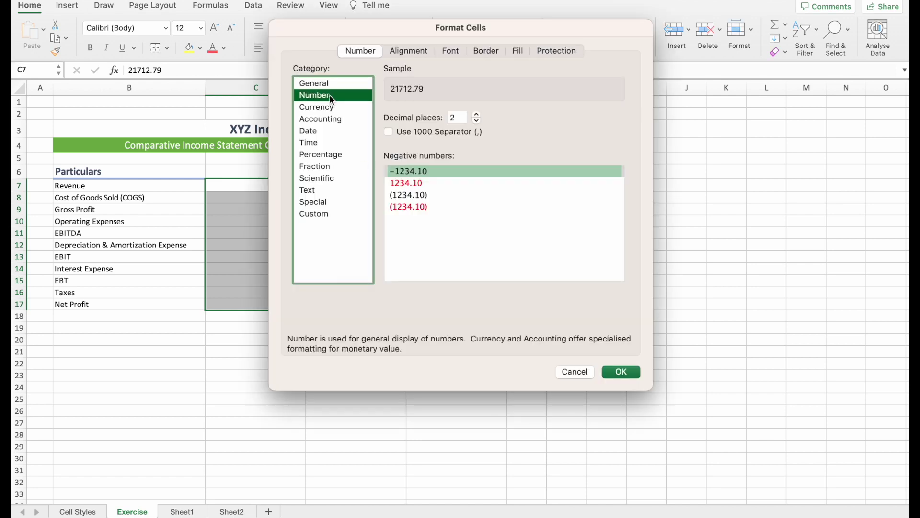
click(477, 121)
click(478, 121)
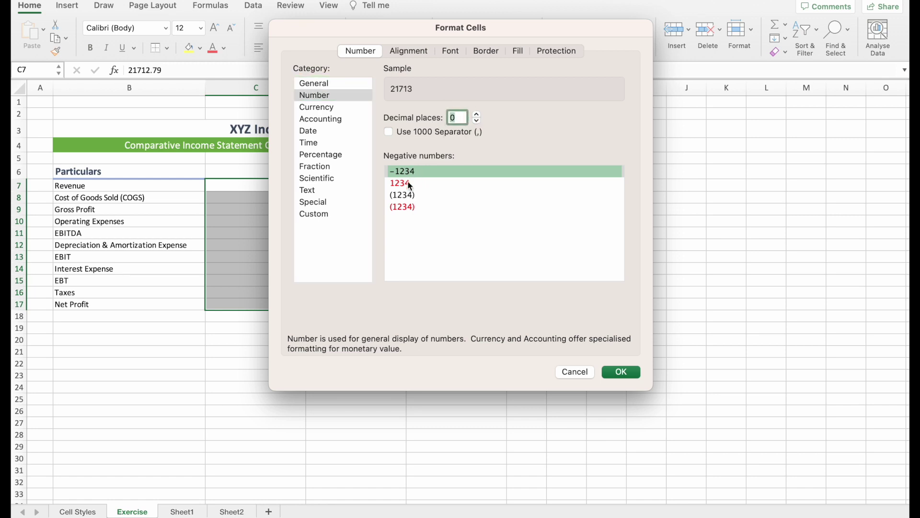
click(405, 196)
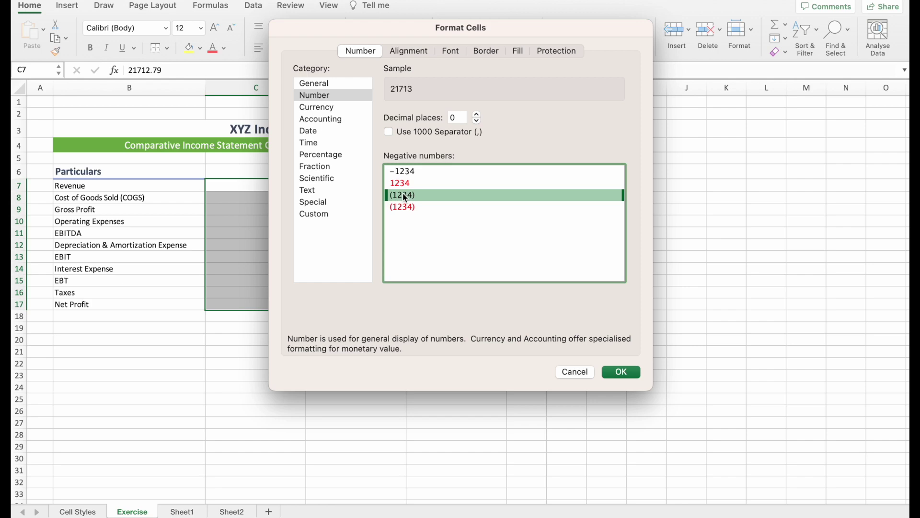
click(627, 375)
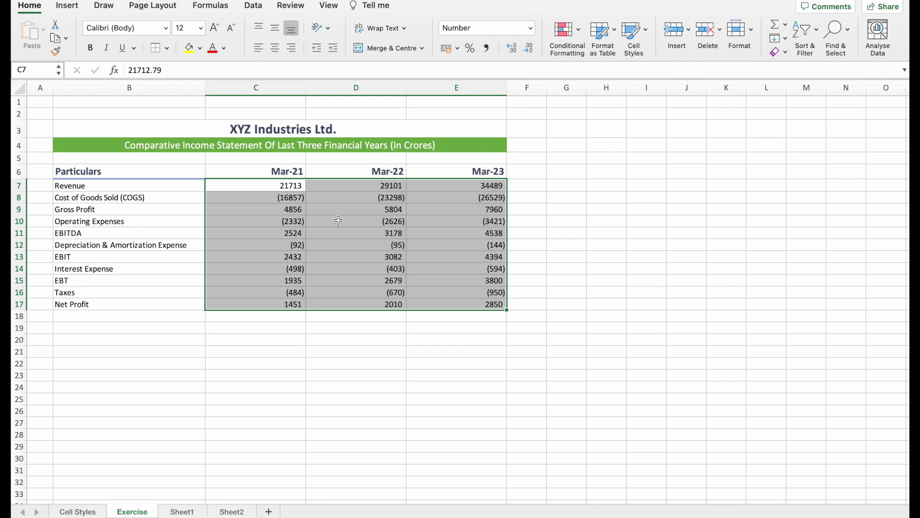
click(291, 189)
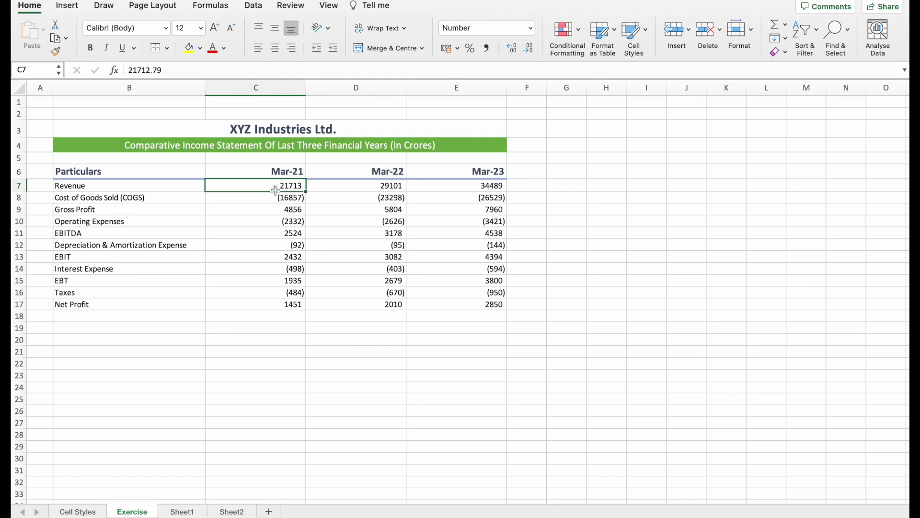
click(647, 31)
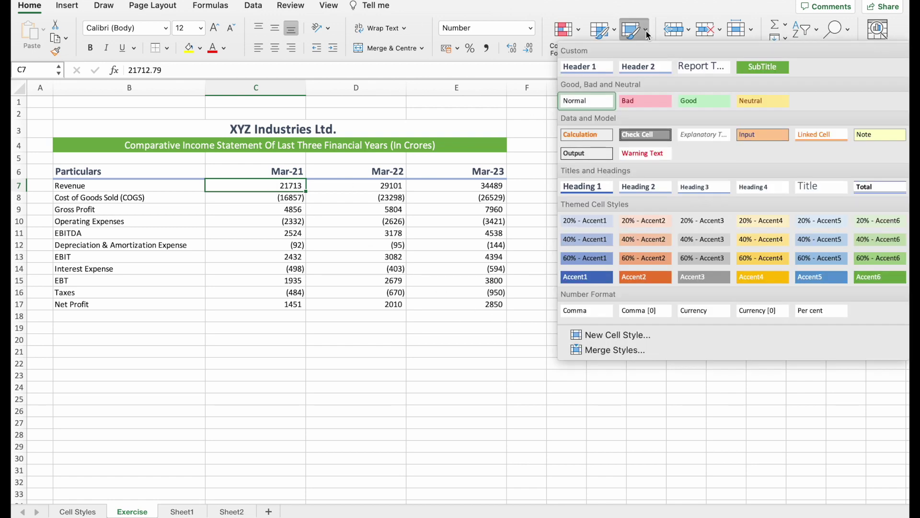
Step: Save C7's formatting as a new cell style named 'Number Format' and confirm it in the gallery
click(598, 337)
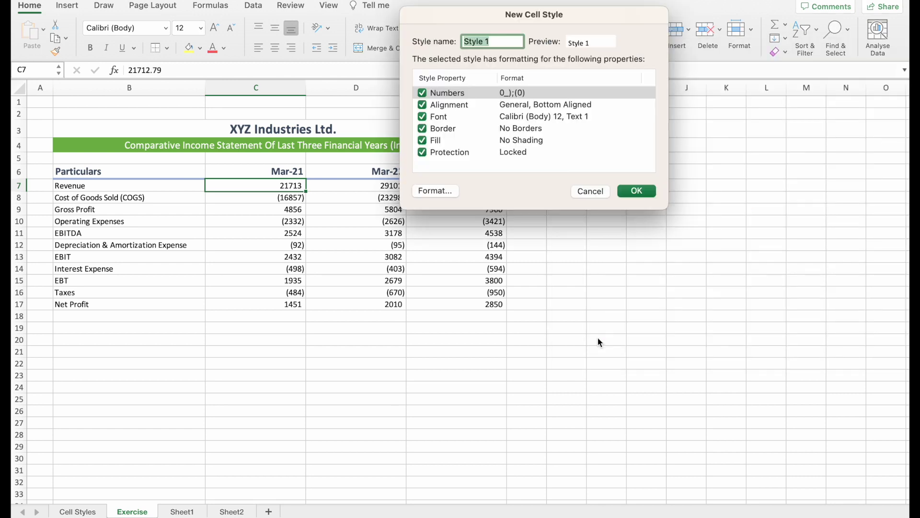
text(Number Format)
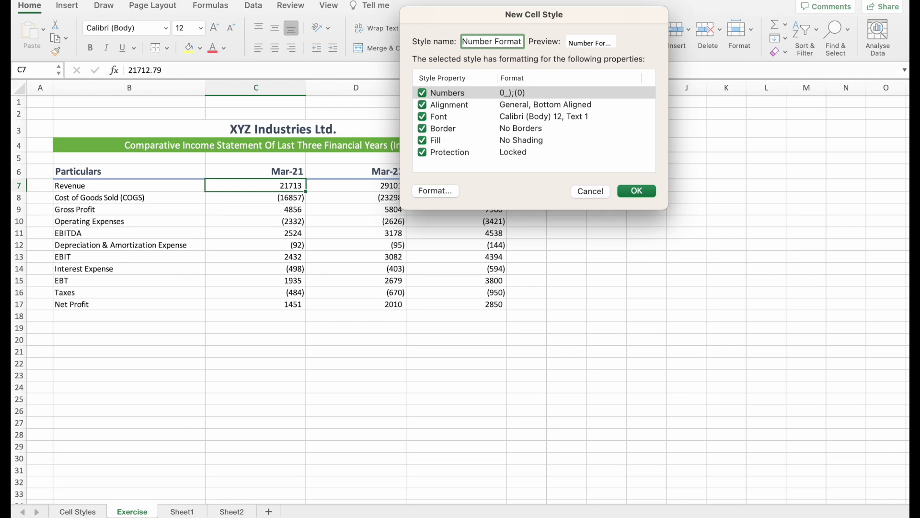
click(650, 193)
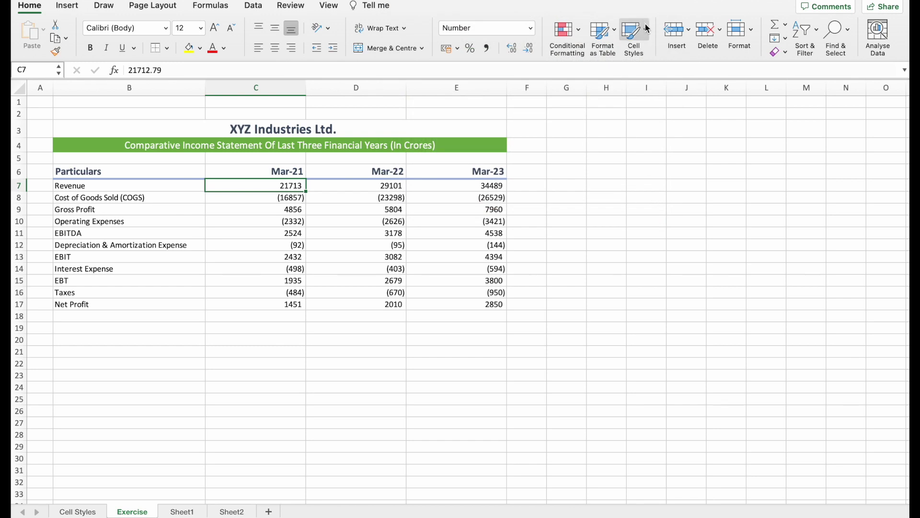
click(647, 29)
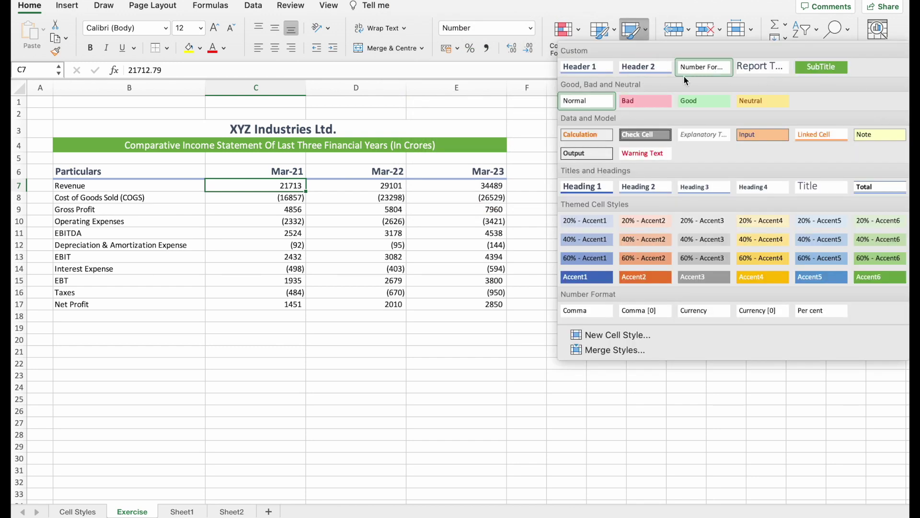
click(365, 215)
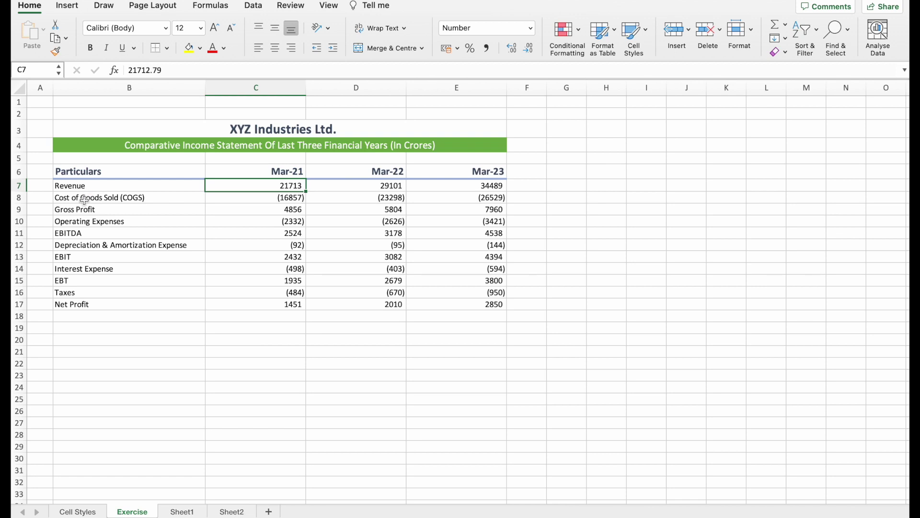
Step: Make the Gross Profit row B9:E9 bold with a top border
click(82, 209)
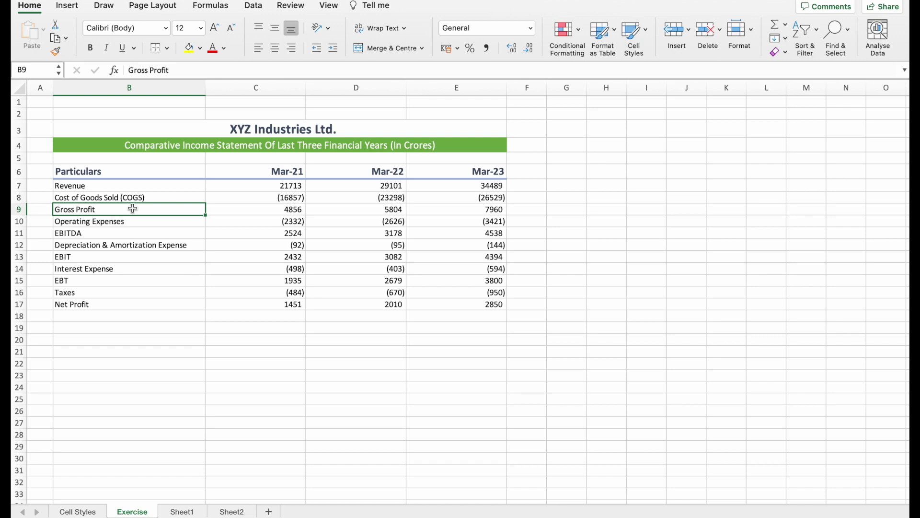
drag(133, 208, 428, 209)
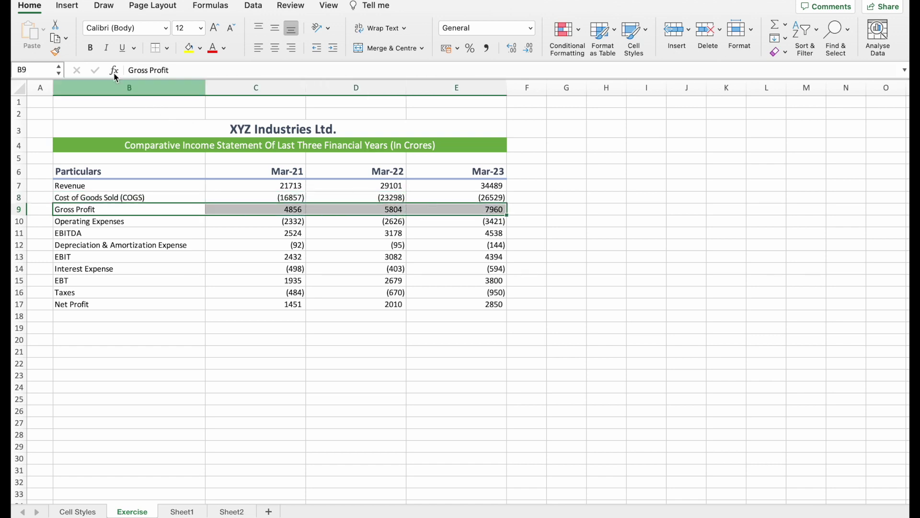
click(89, 49)
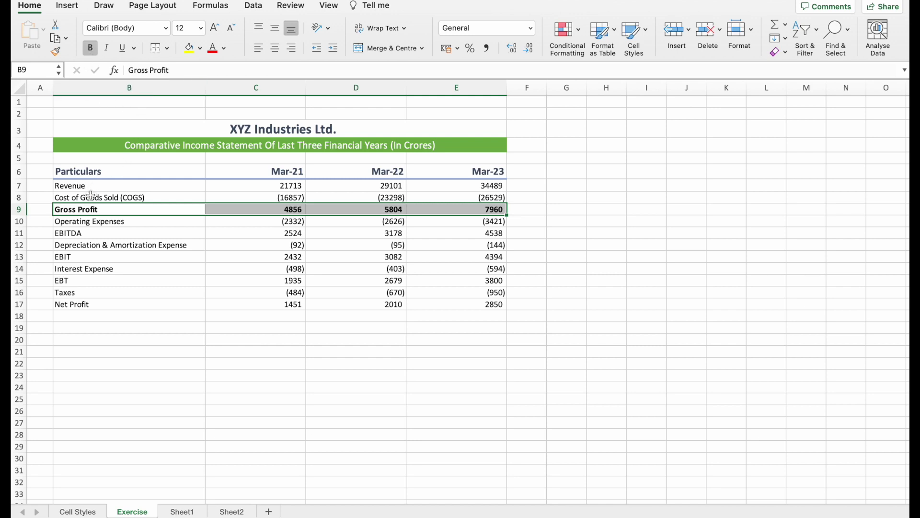
click(166, 49)
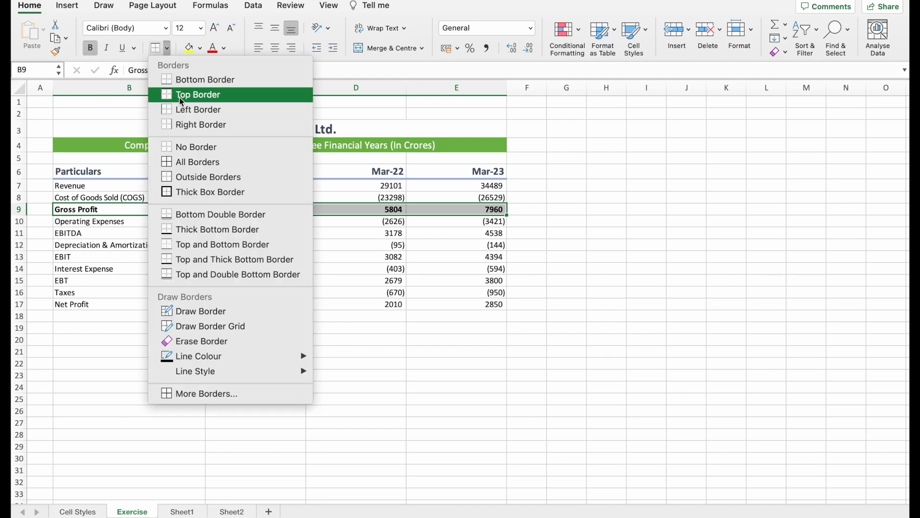
click(181, 97)
click(123, 247)
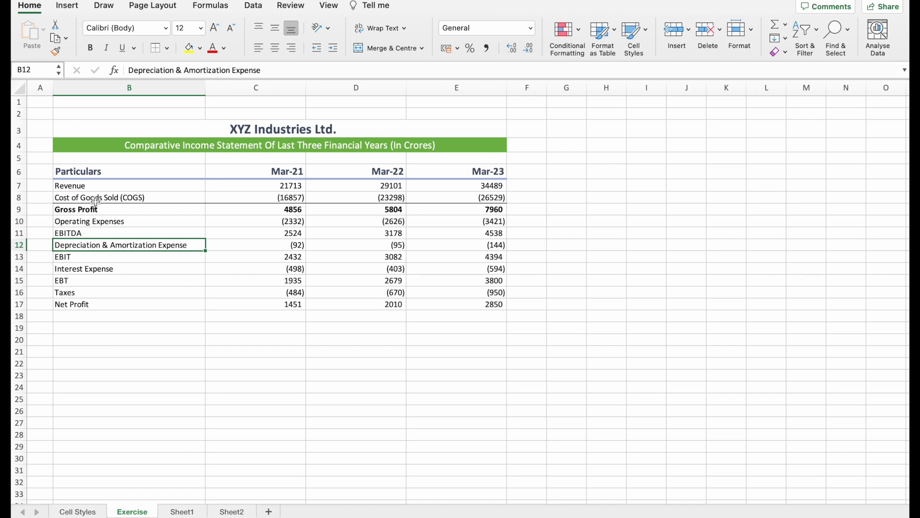
mouse_move(91, 232)
mouse_down()
mouse_move(289, 246)
mouse_move(439, 232)
mouse_up()
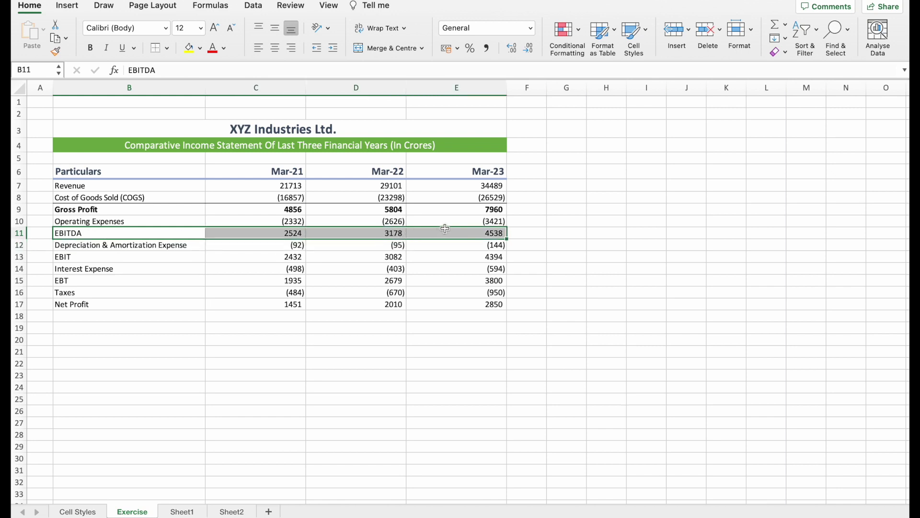
Step: Bold the EBITDA, EBIT and EBT rows (11, 13, 15) and add a top border to EBITDA
click(91, 48)
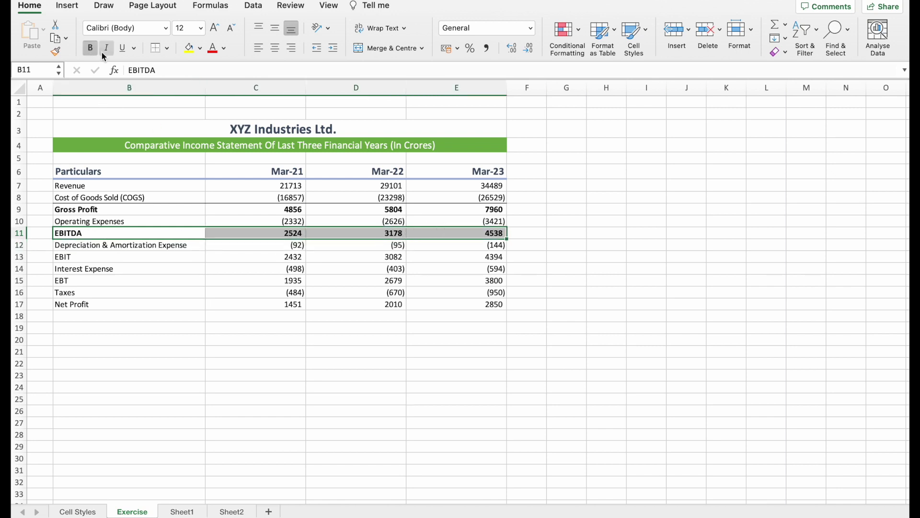
click(158, 48)
drag(79, 256, 453, 259)
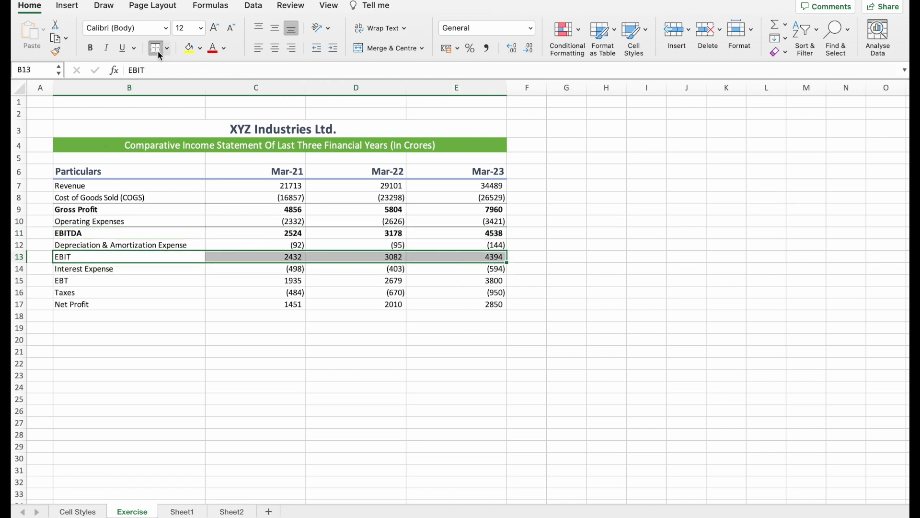
click(92, 50)
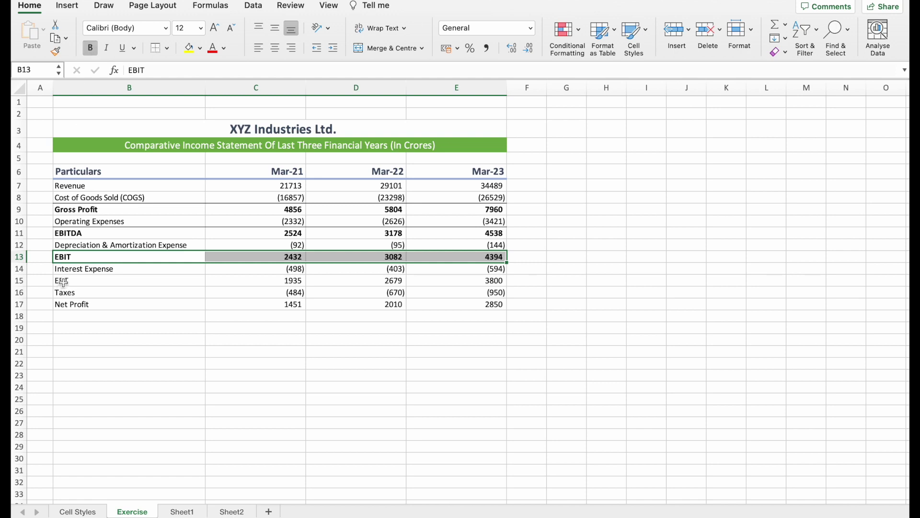
drag(64, 282, 453, 281)
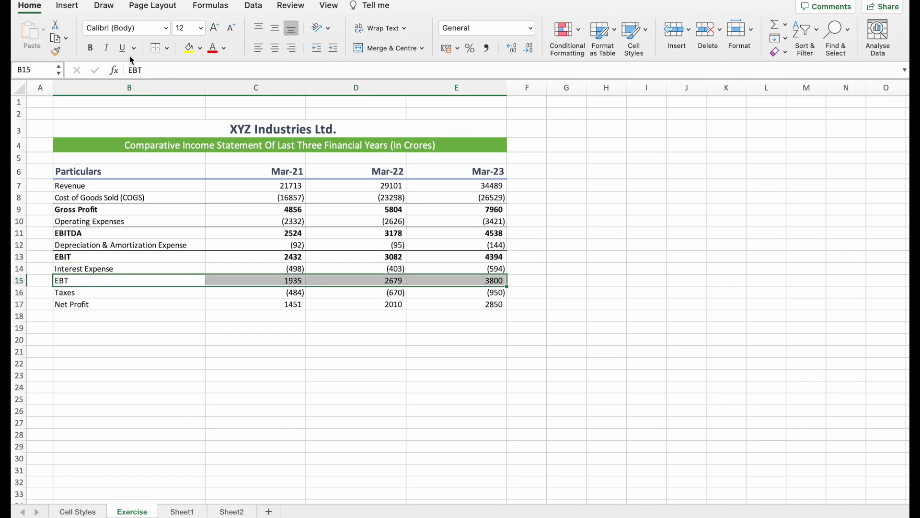
click(91, 48)
drag(91, 300, 432, 304)
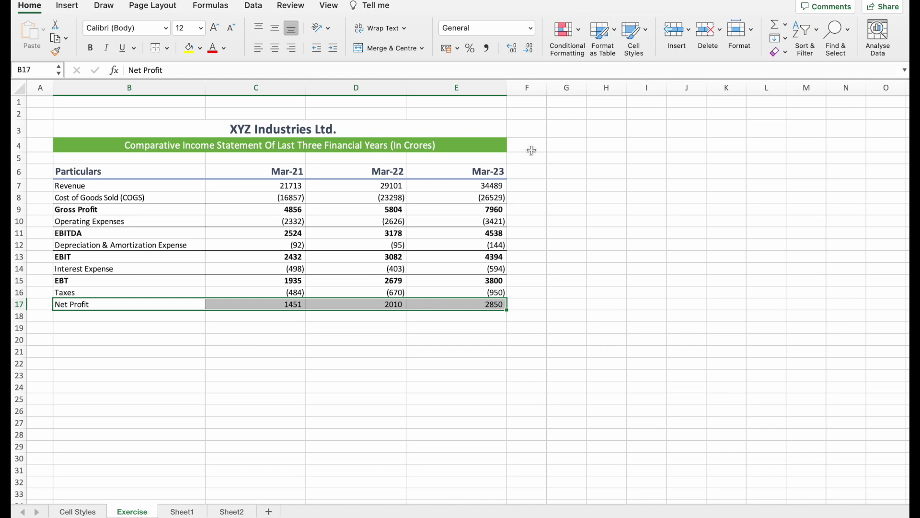
click(647, 32)
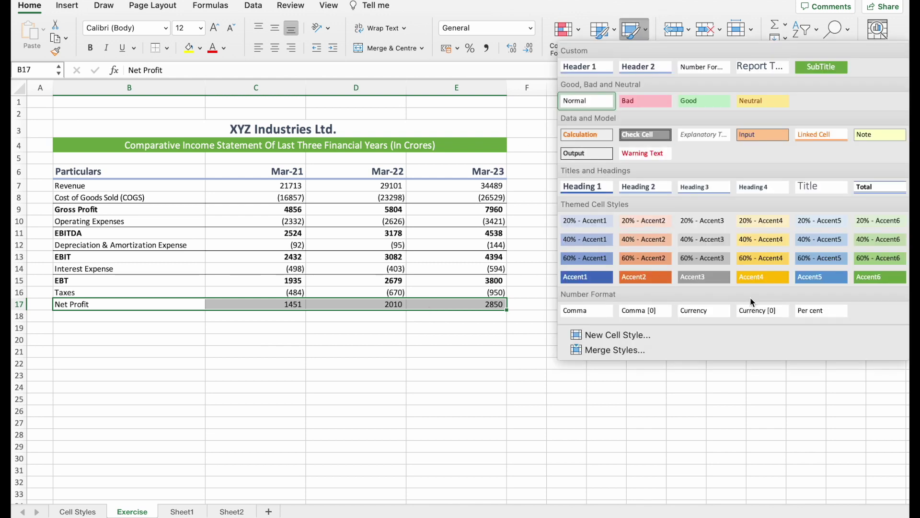
click(863, 193)
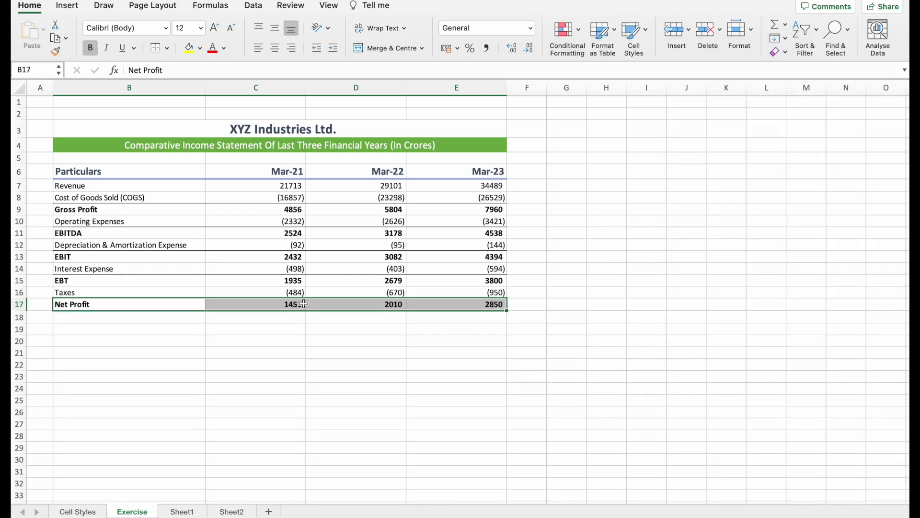
click(118, 209)
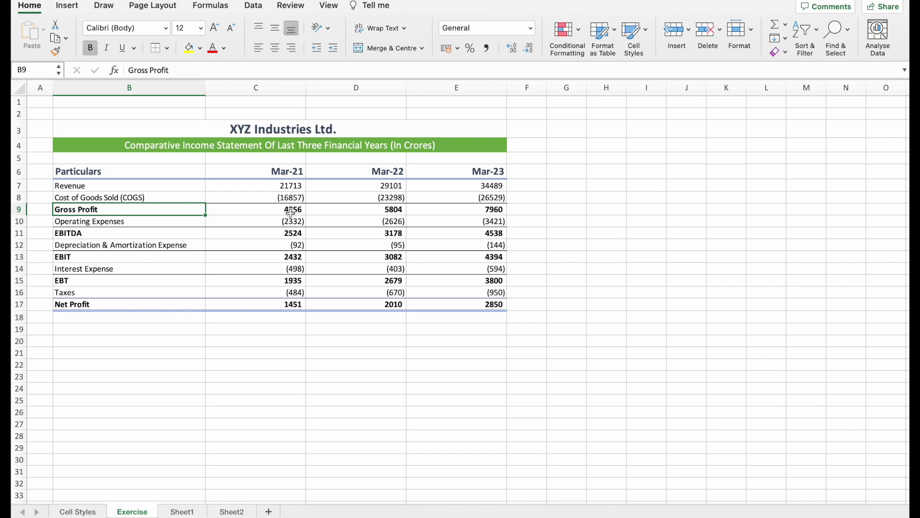
click(291, 214)
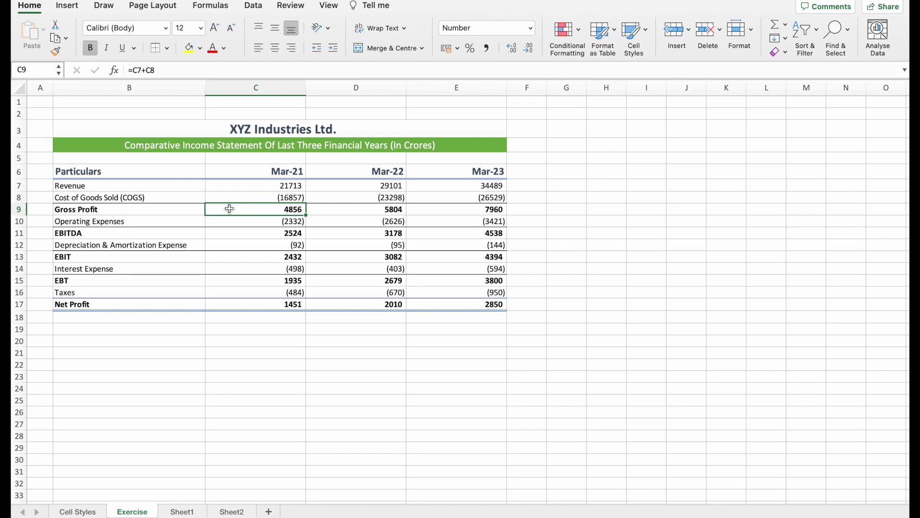
Step: Create a cell style named 'SubTotal' from C9's bold, top-bordered number format
click(648, 34)
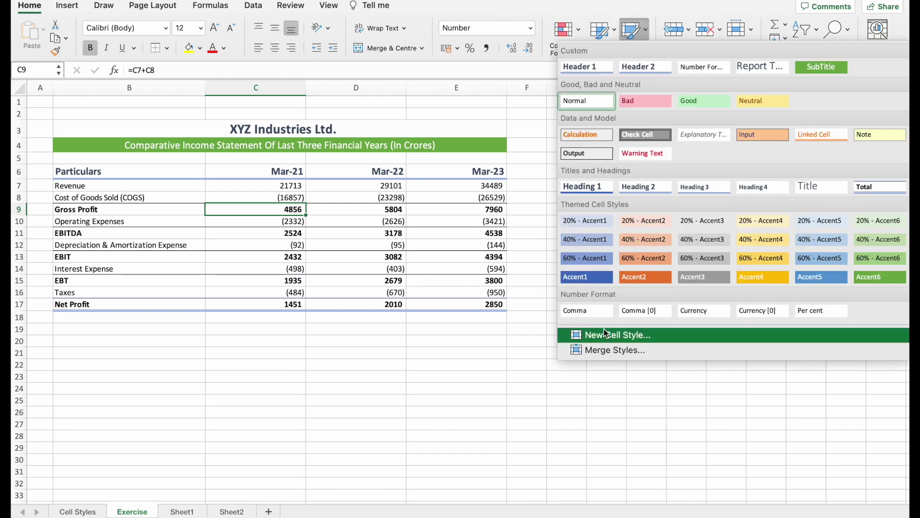
click(606, 334)
text(SubTotal)
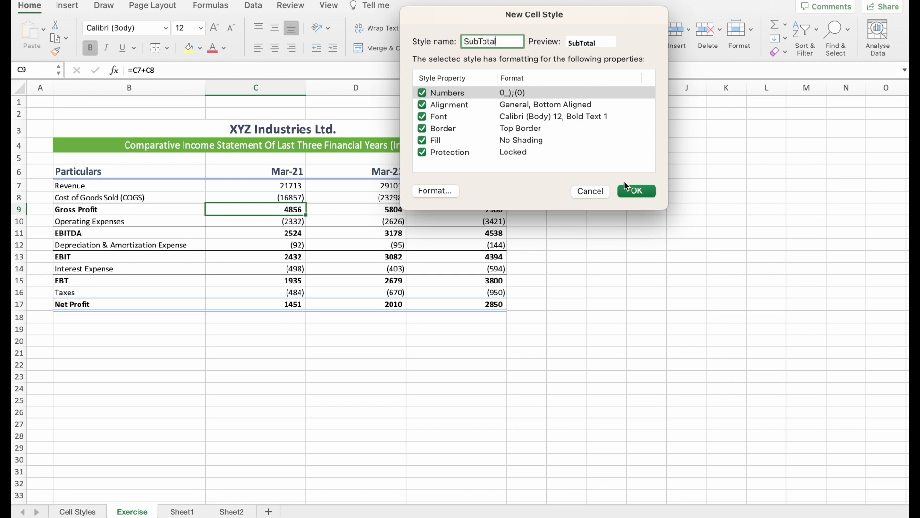
click(637, 191)
click(279, 306)
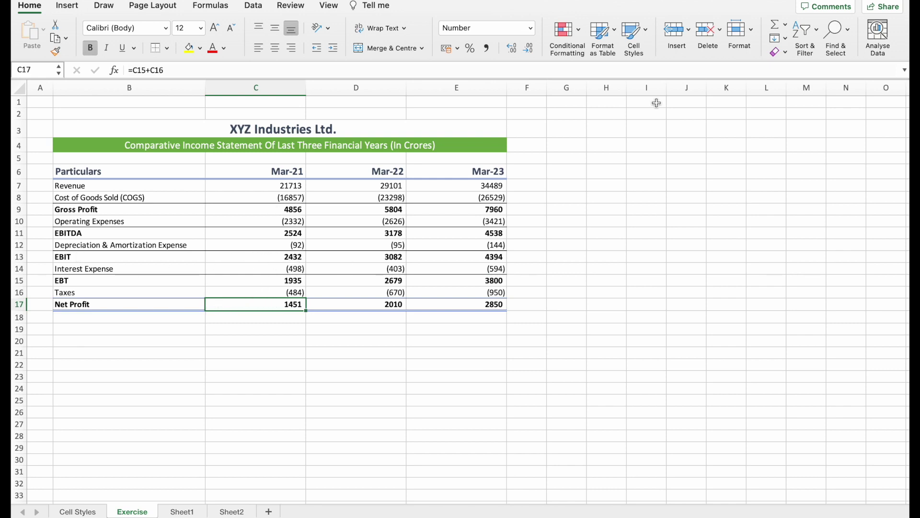
Step: Save the Net Profit cell C17's bold bordered format as a new cell style named 'TOTAL Format'
click(645, 30)
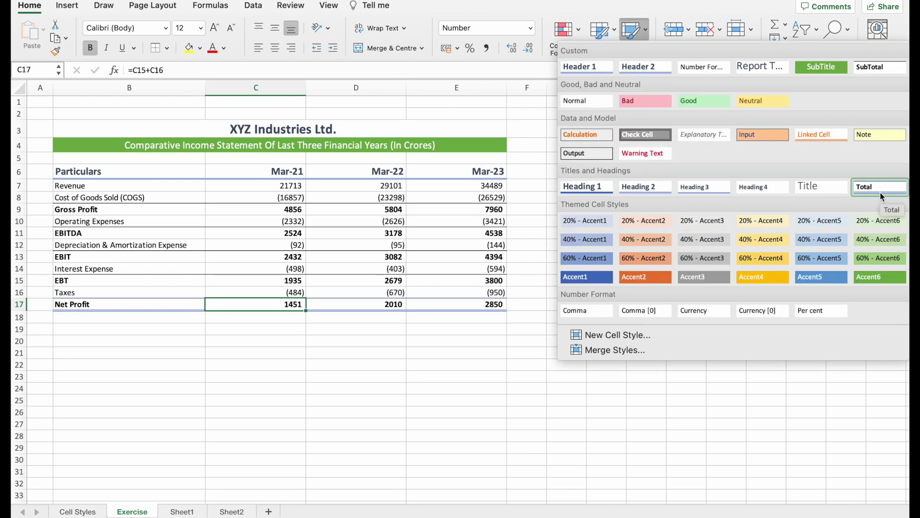
click(643, 335)
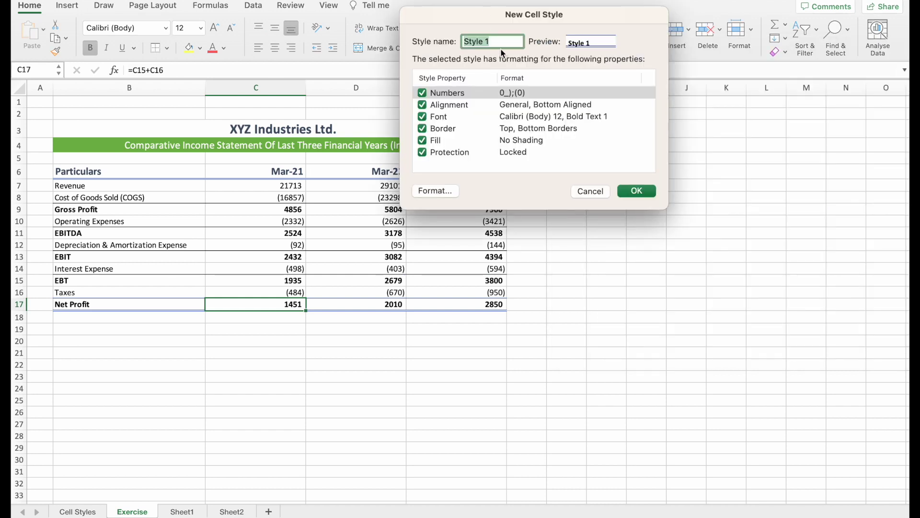
text(TOTAL For)
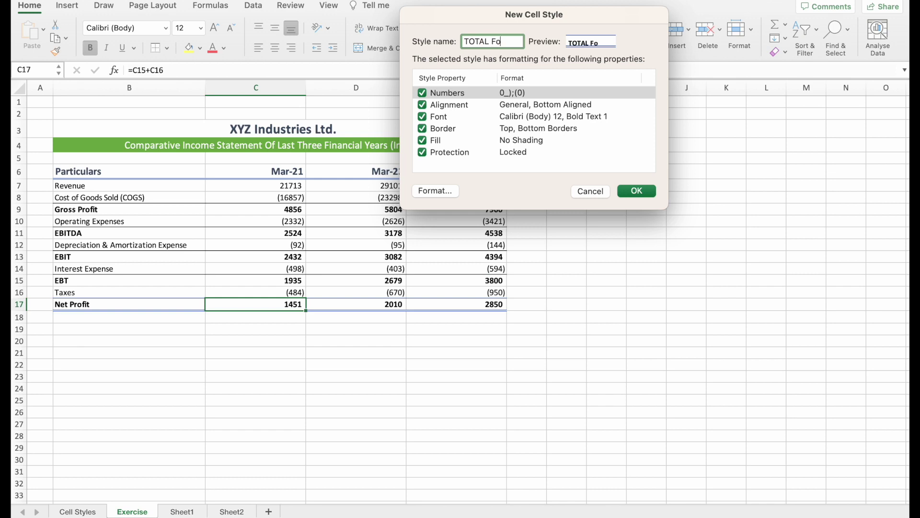
text(mat)
click(638, 192)
click(432, 233)
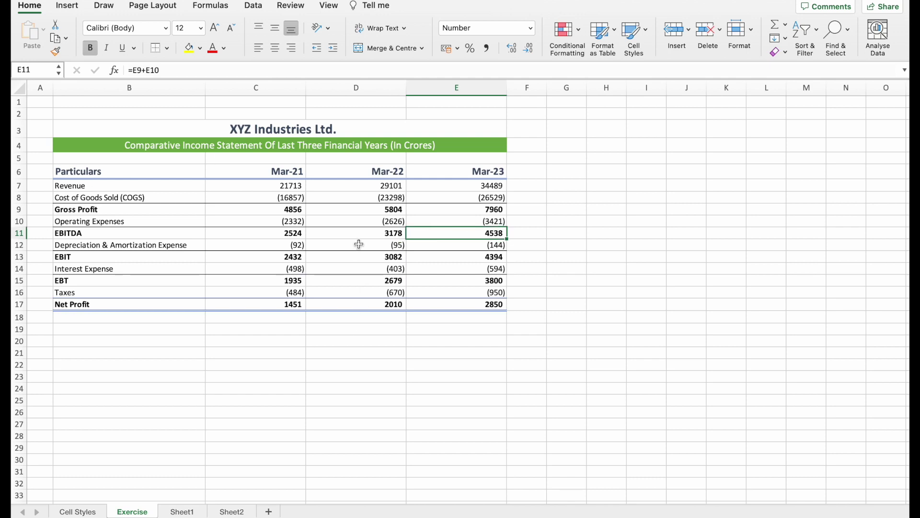
Step: Untick Gridlines in the View ribbon to hide the Exercise sheet's gridlines
click(329, 6)
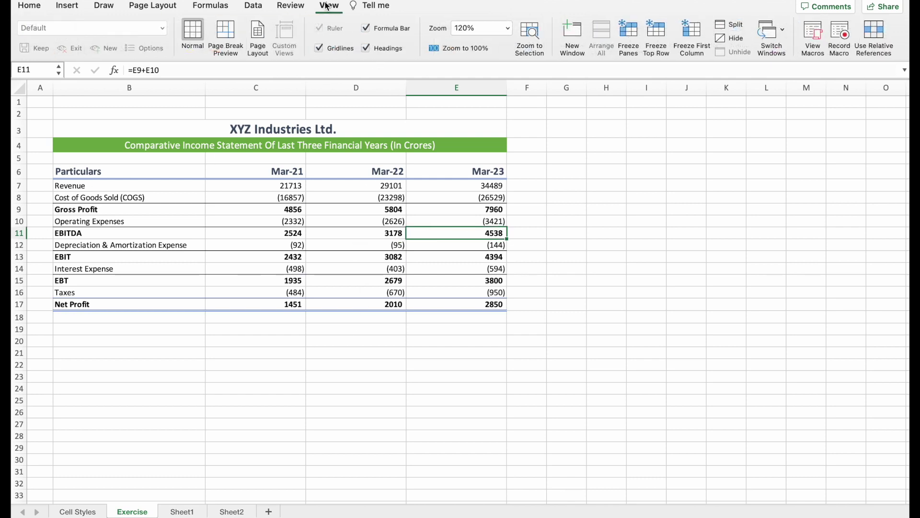
click(320, 48)
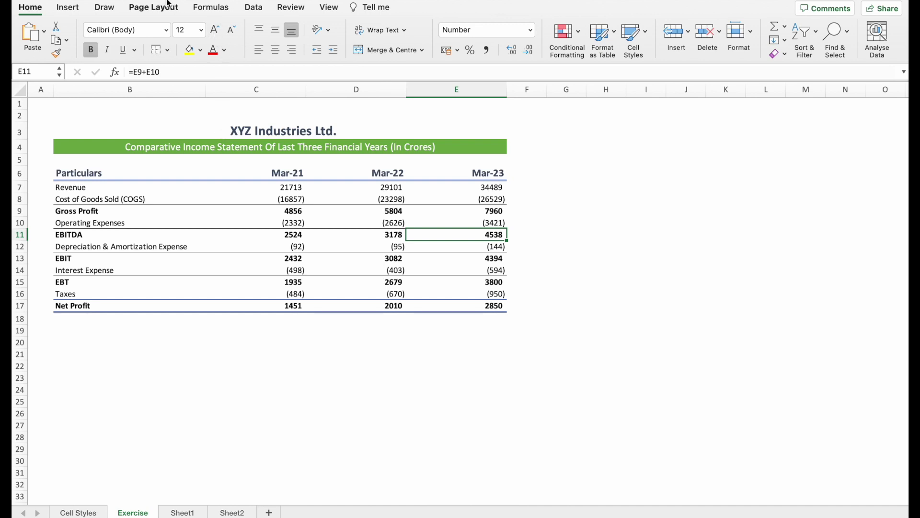
click(163, 13)
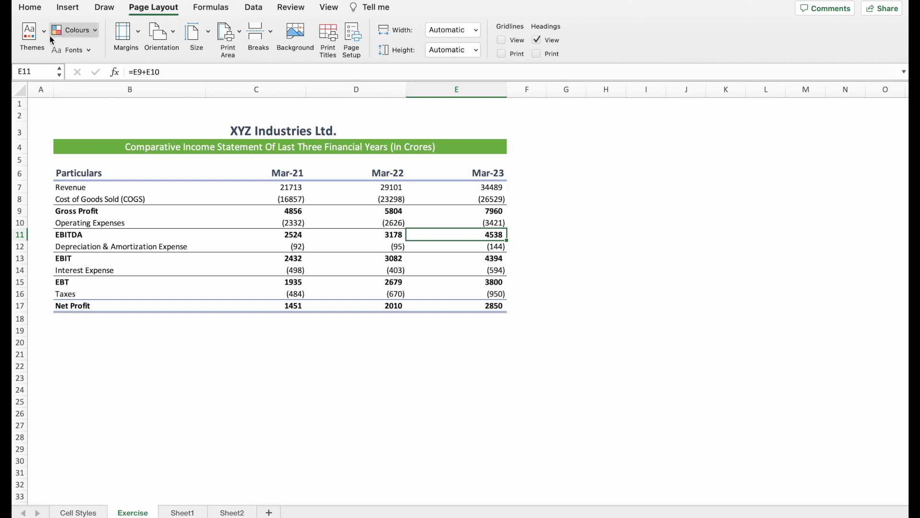
click(32, 33)
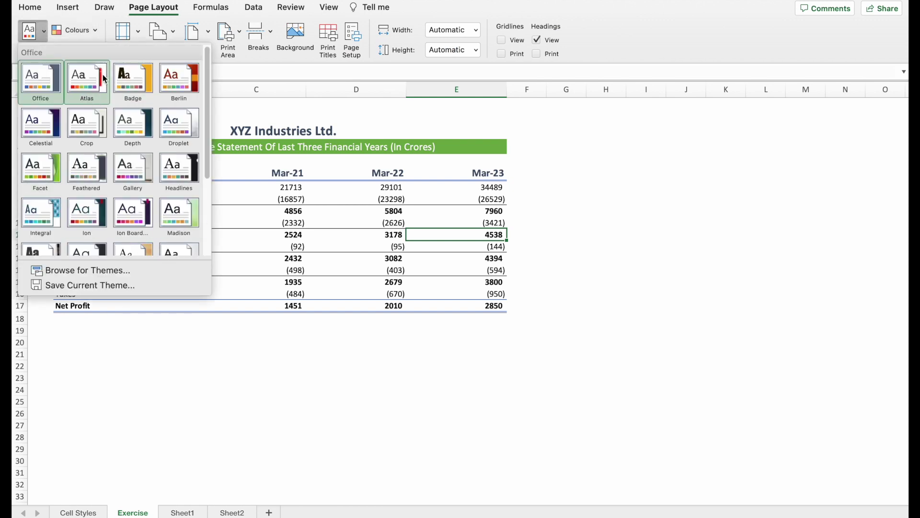
click(194, 180)
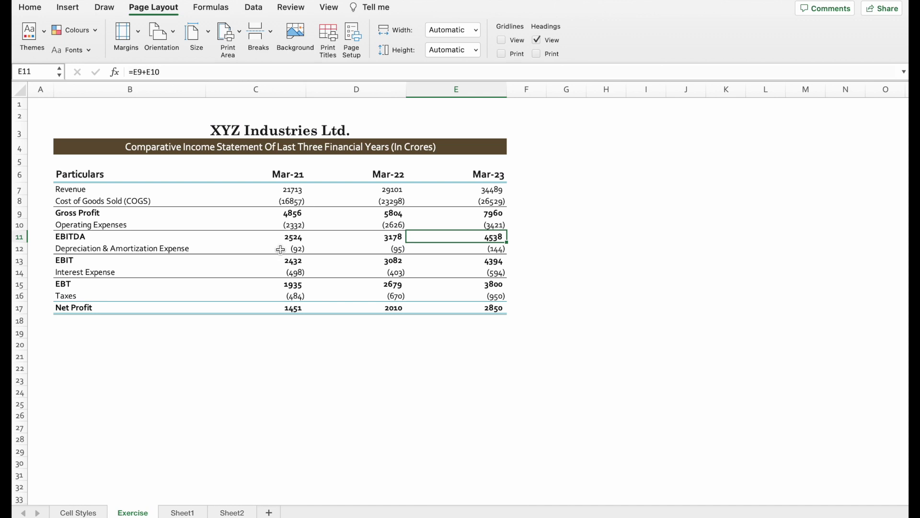
click(41, 42)
click(41, 79)
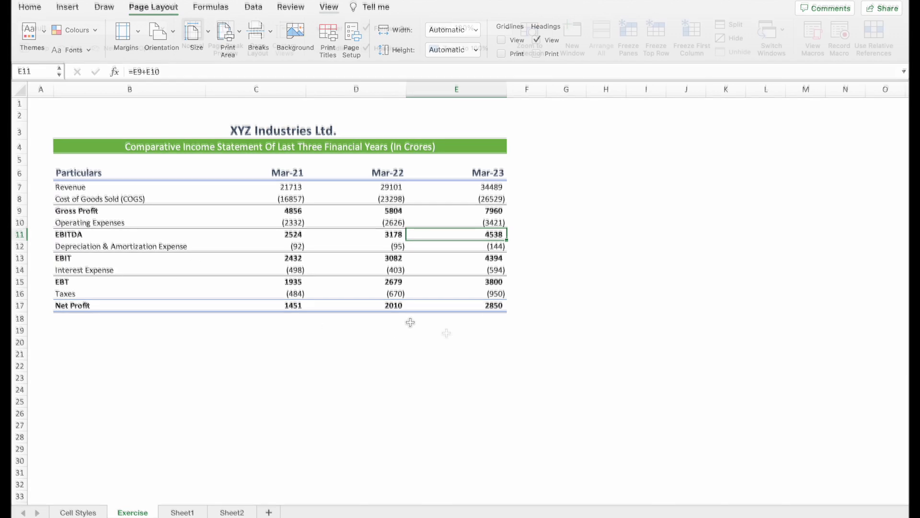
click(44, 7)
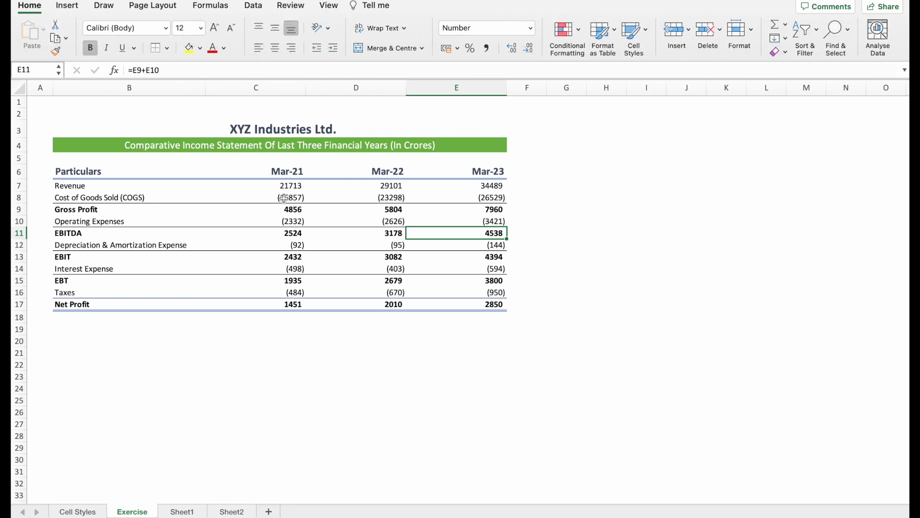
click(182, 511)
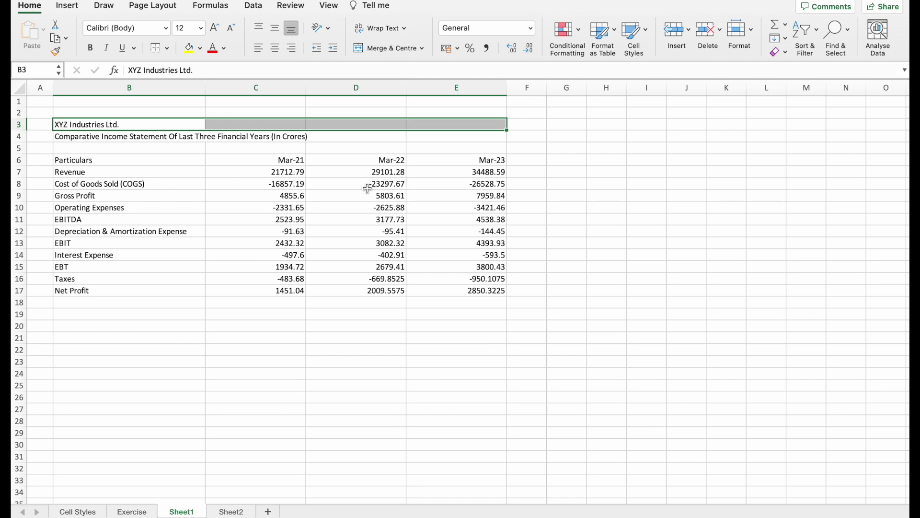
Step: Merge and centre the company title across B3:E3 and apply the Report Title style
click(641, 30)
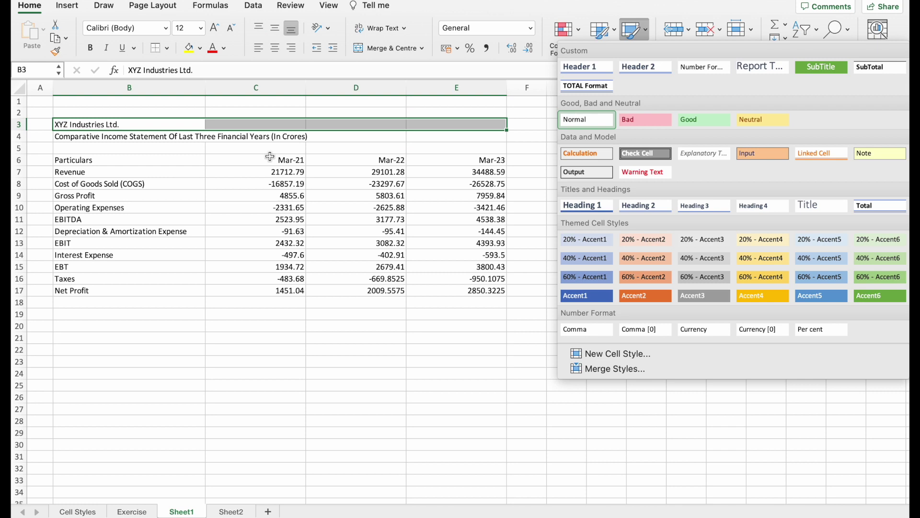
click(195, 132)
drag(179, 127, 268, 128)
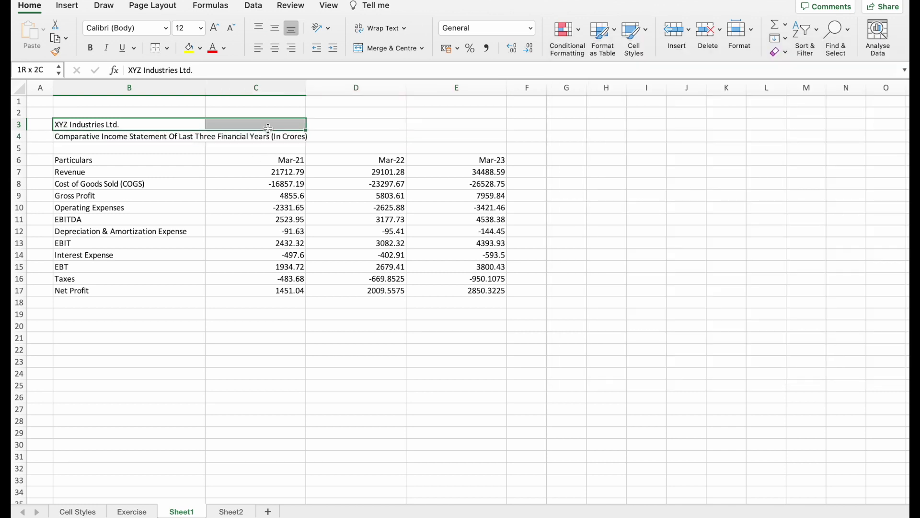
drag(268, 128, 437, 126)
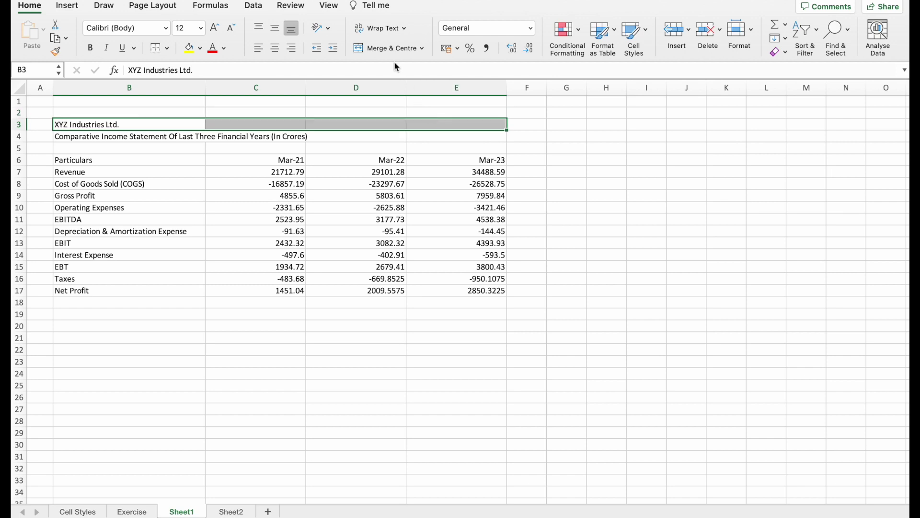
click(392, 51)
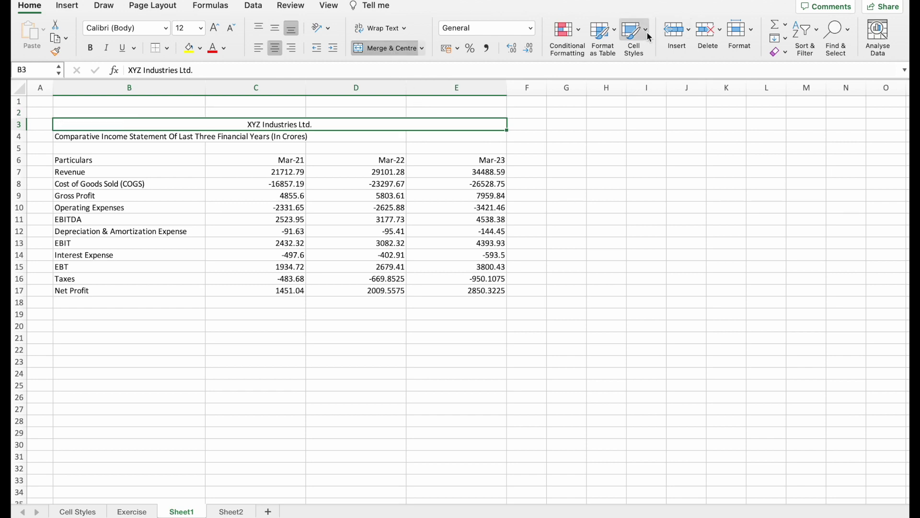
click(648, 33)
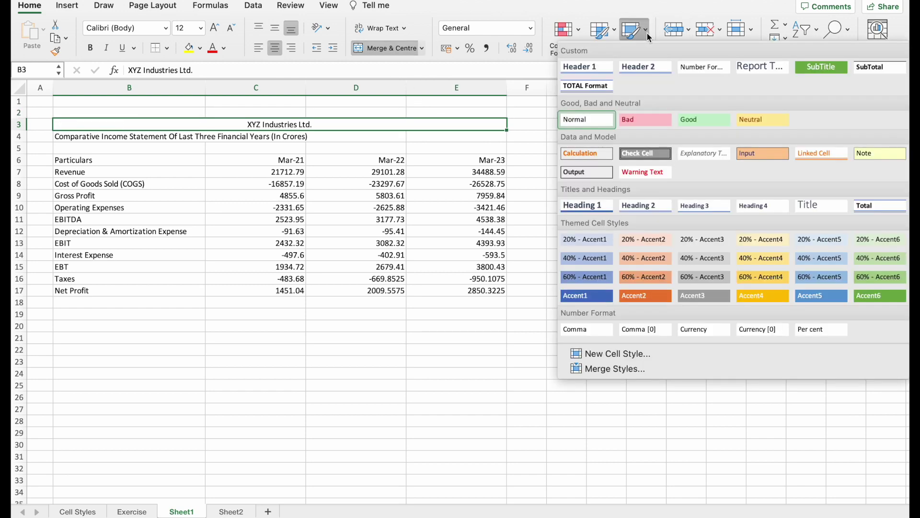
click(779, 68)
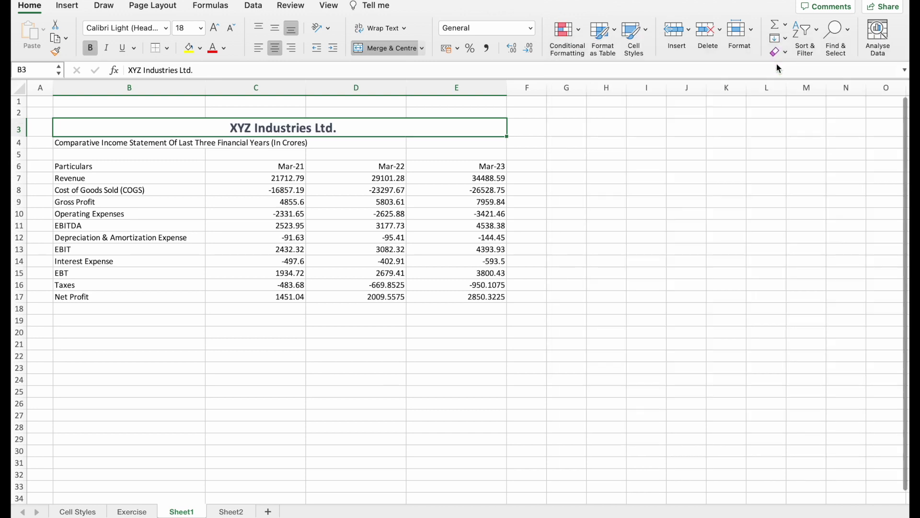
Step: Merge and centre the subtitle across B4:E4 and give it the green SubTitle style
drag(173, 143, 445, 140)
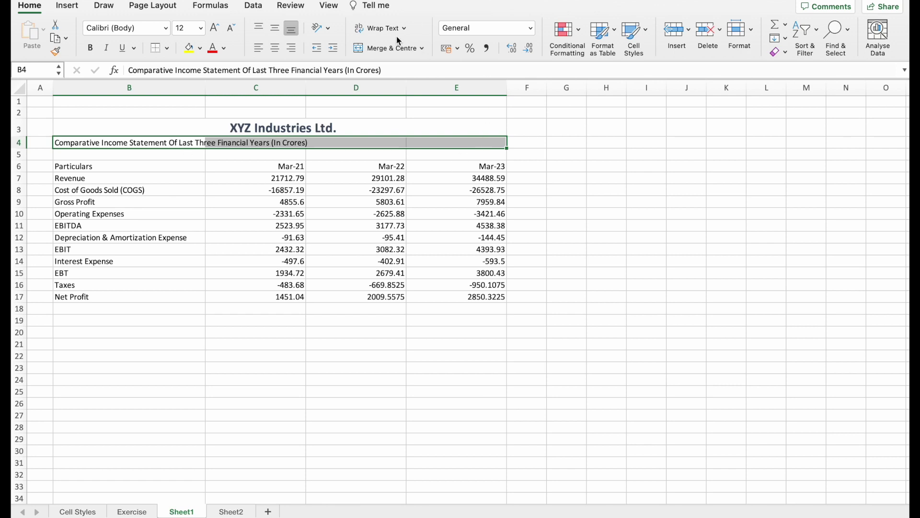
click(389, 48)
click(644, 34)
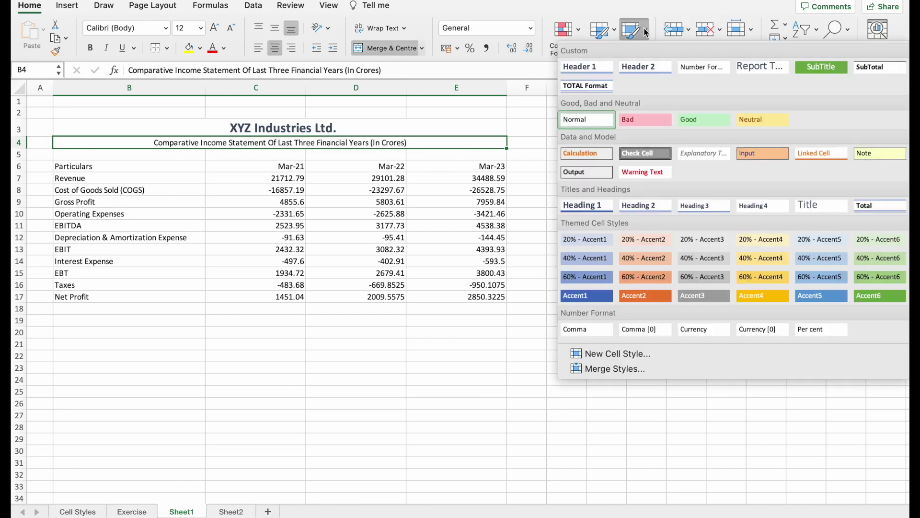
click(822, 66)
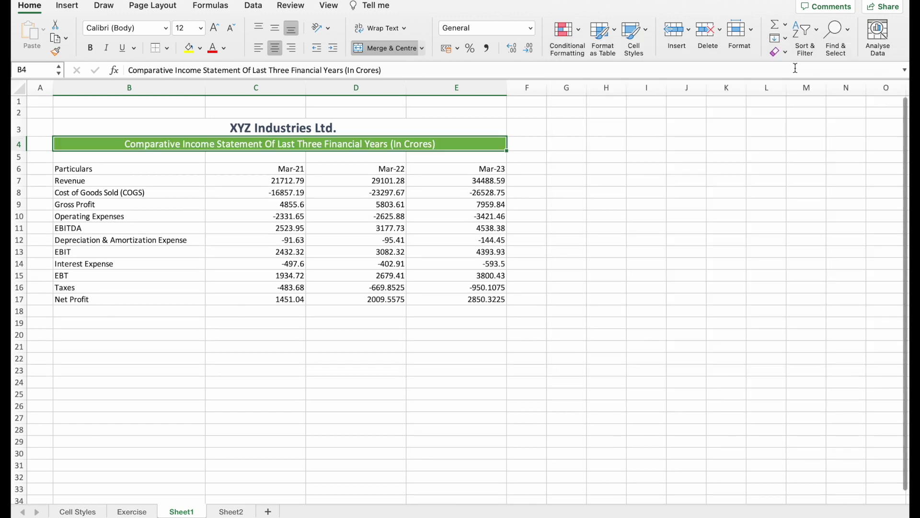
Step: Give the Particulars header B6 a bold heading style and the Mar-21 to Mar-23 headings C6:E6 the Header 2 style
click(158, 171)
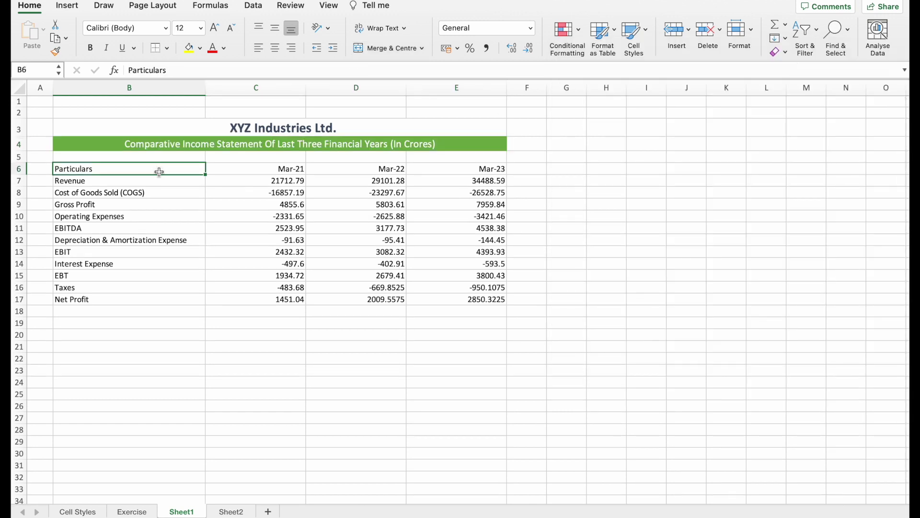
click(646, 29)
click(596, 68)
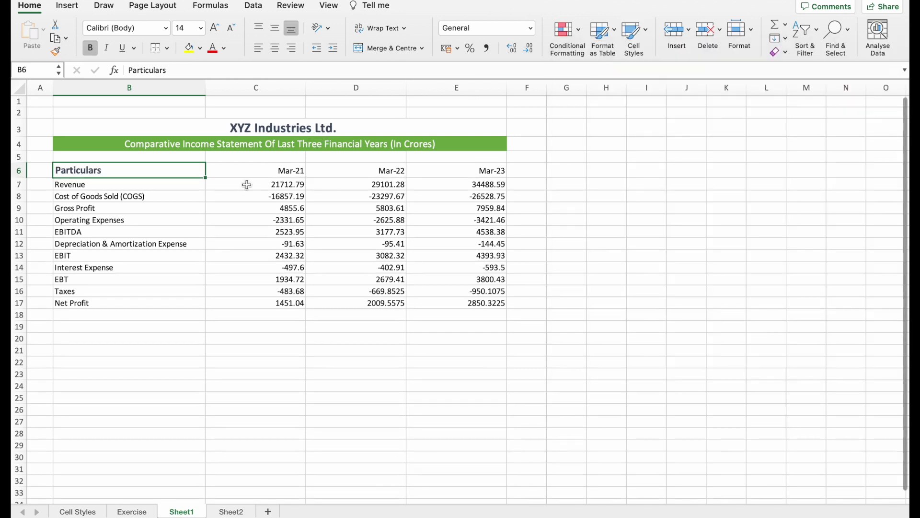
drag(247, 171, 413, 165)
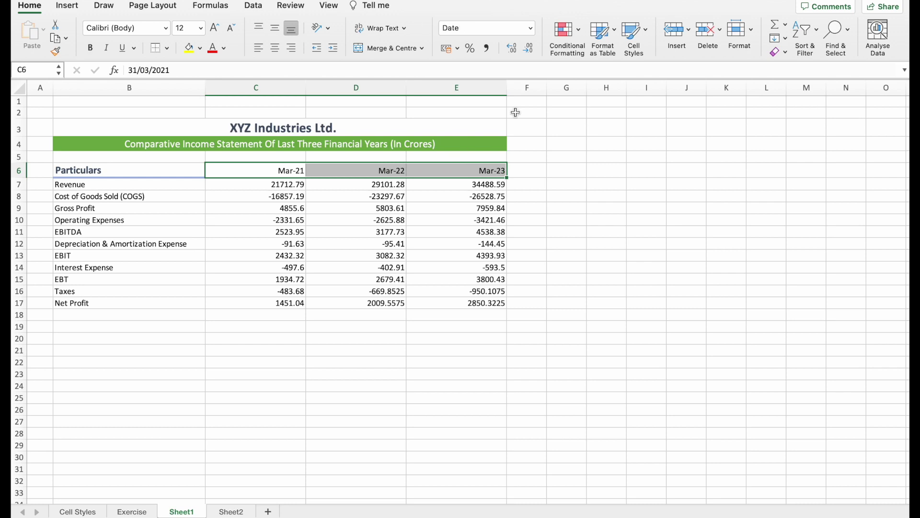
click(646, 29)
click(648, 70)
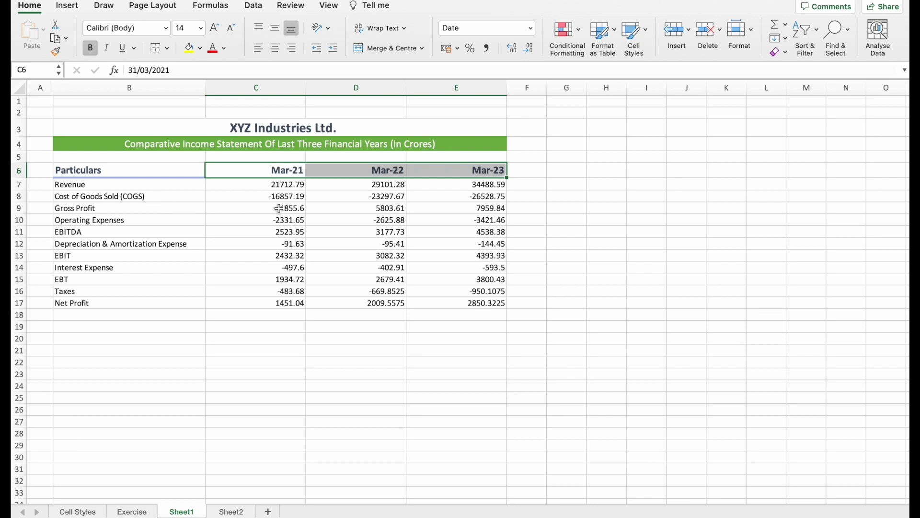
click(274, 188)
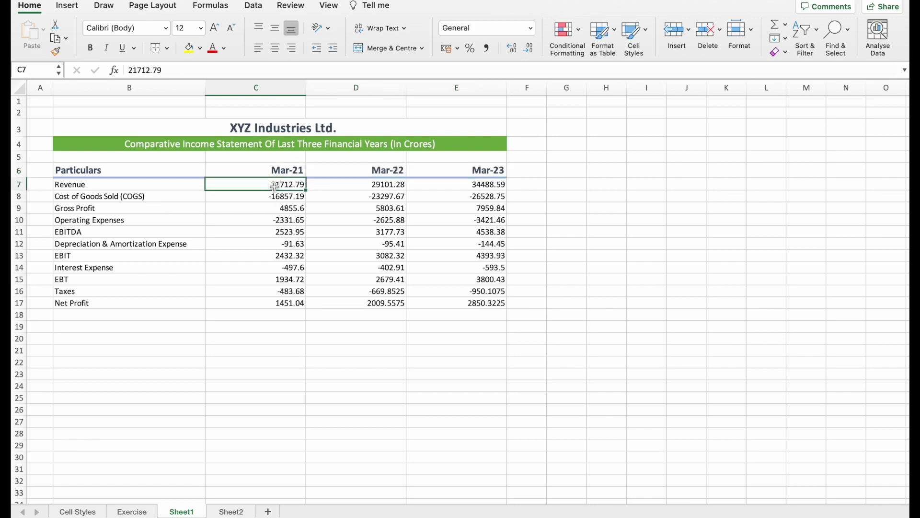
drag(274, 189, 460, 291)
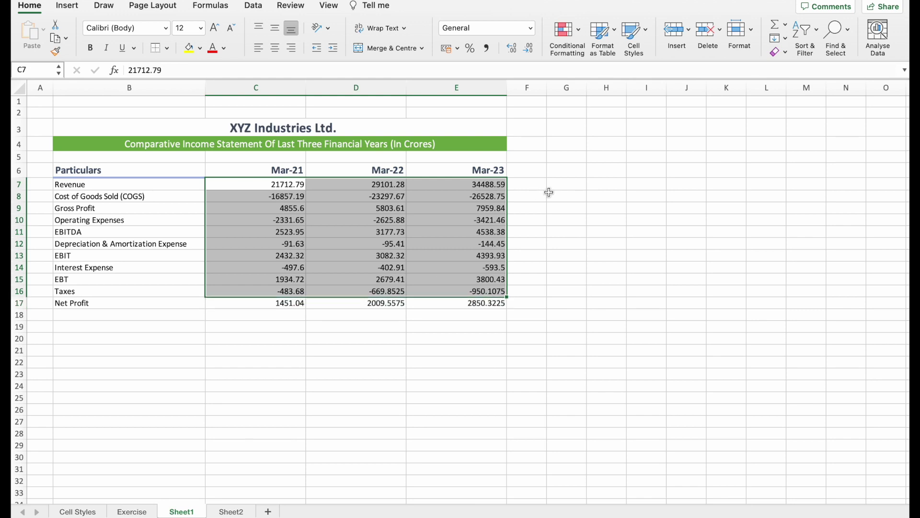
Step: Apply the custom Number Format cell style to the figures in C7:E17
key(shift+Down)
click(648, 32)
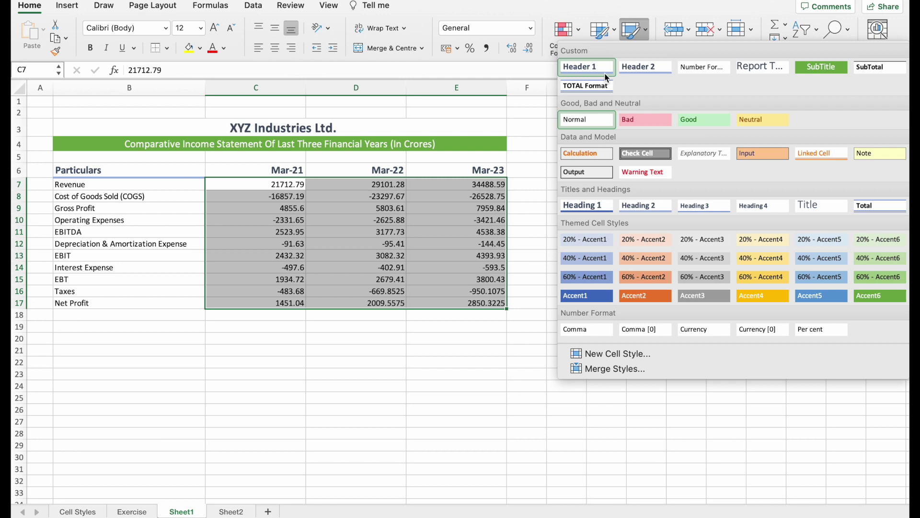
click(701, 67)
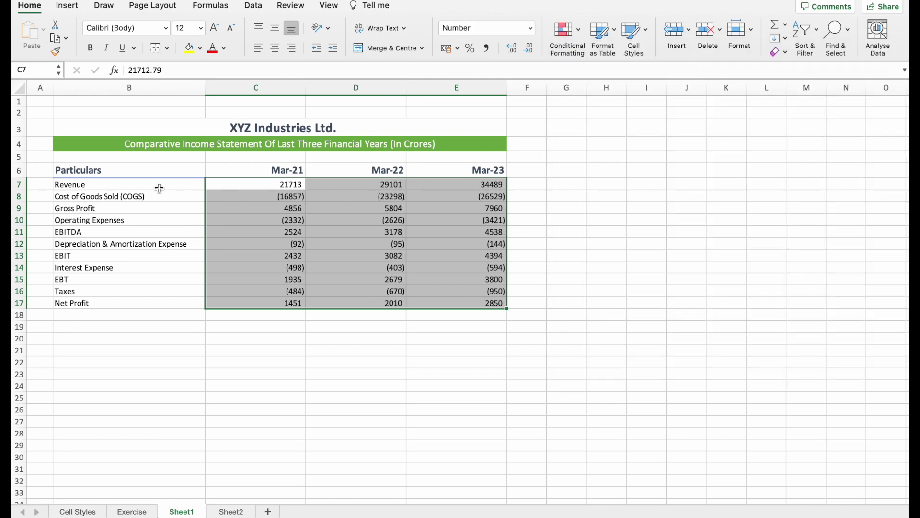
drag(131, 207, 386, 212)
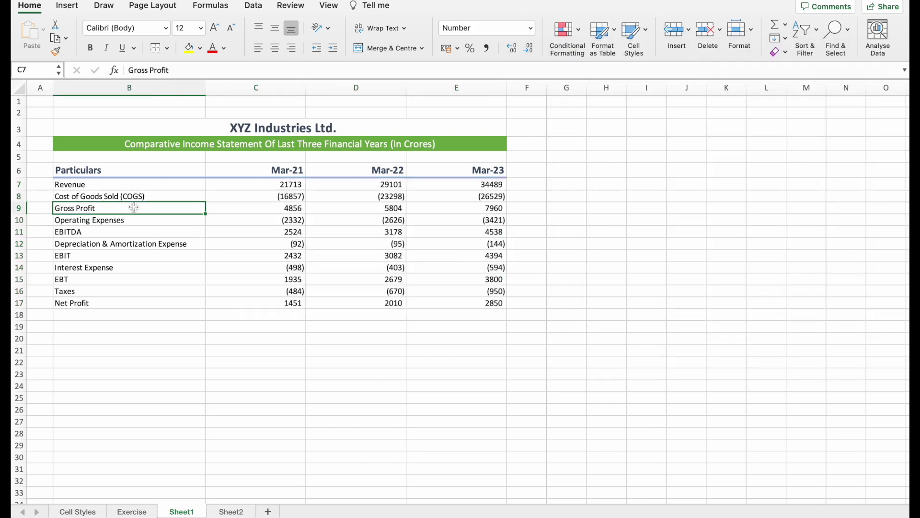
drag(387, 212, 417, 209)
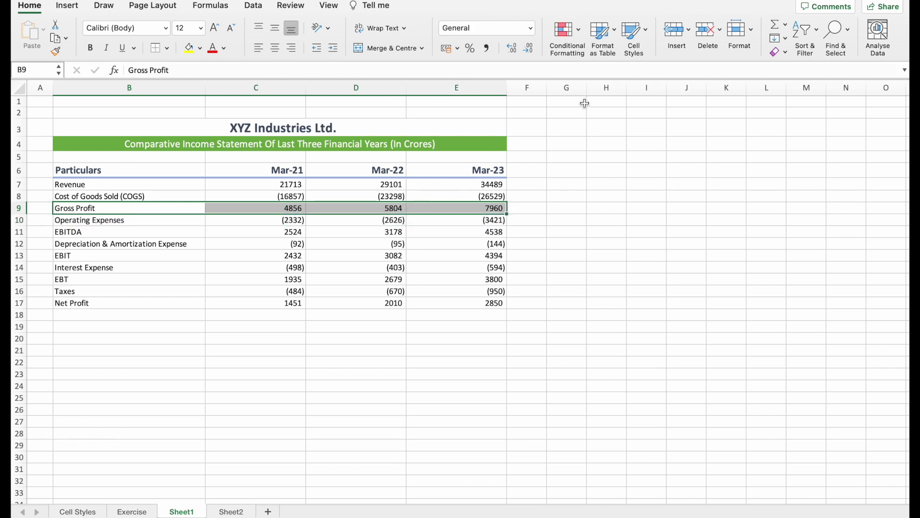
Step: Apply the SubTotal cell style to the Gross Profit row B9:E9 and the EBITDA row B11:E11
click(647, 36)
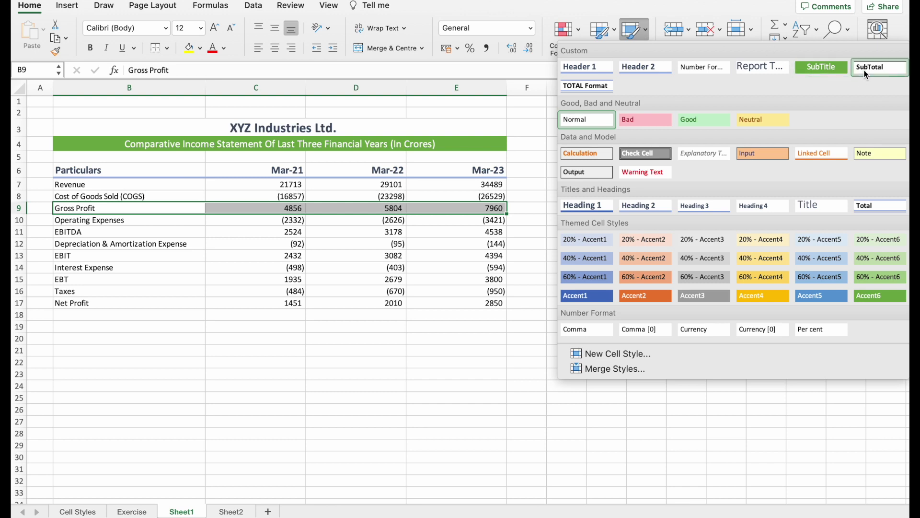
click(880, 67)
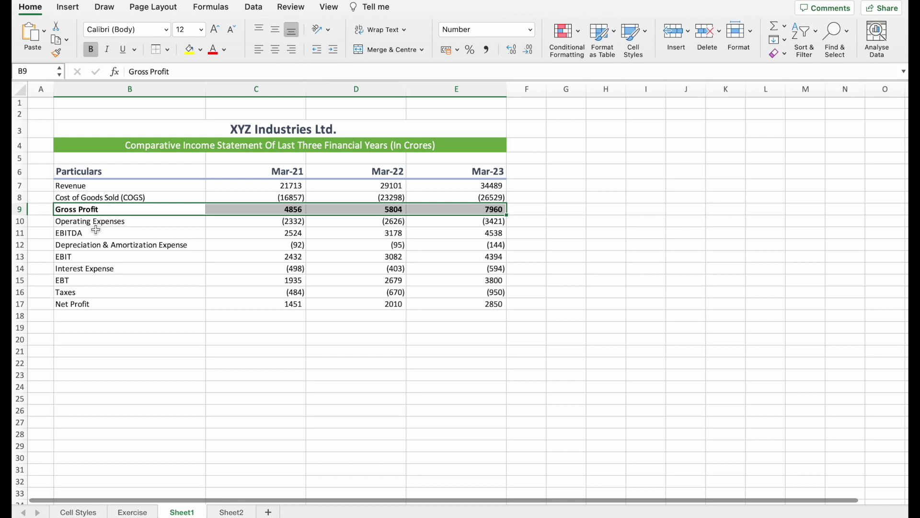
drag(96, 230, 439, 232)
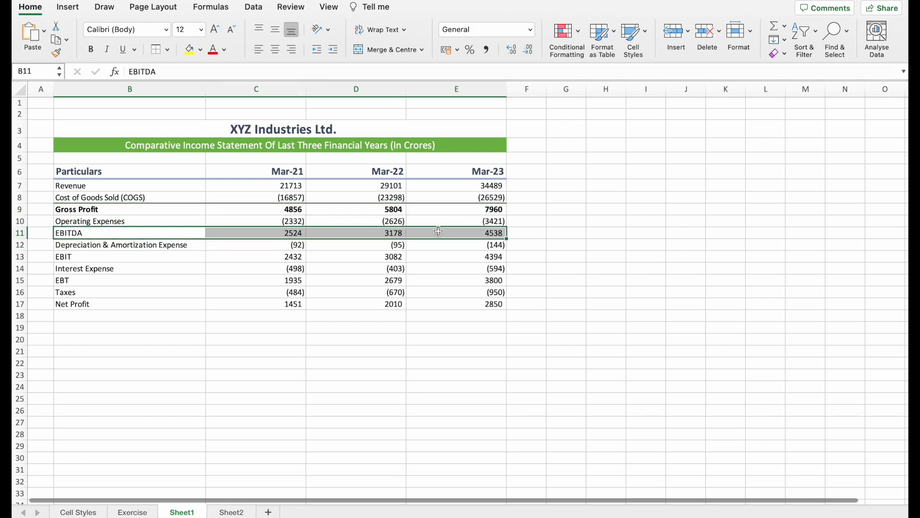
click(647, 31)
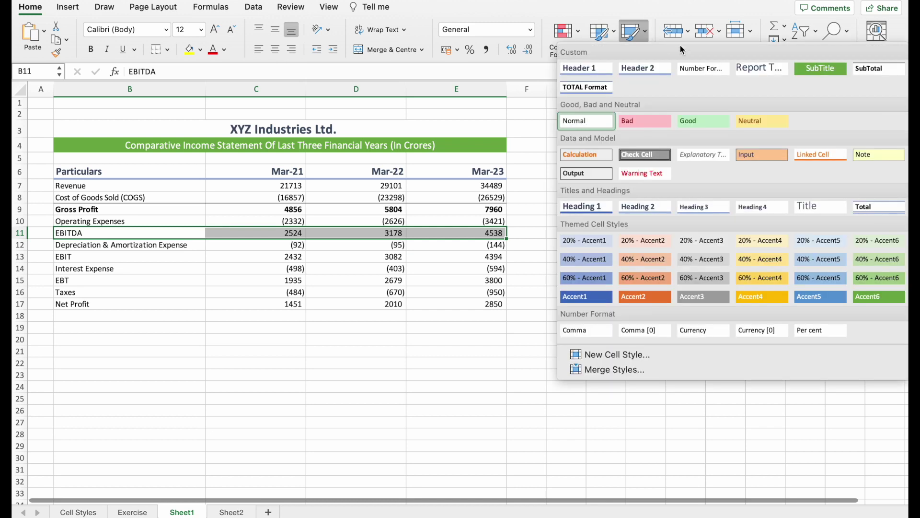
click(872, 72)
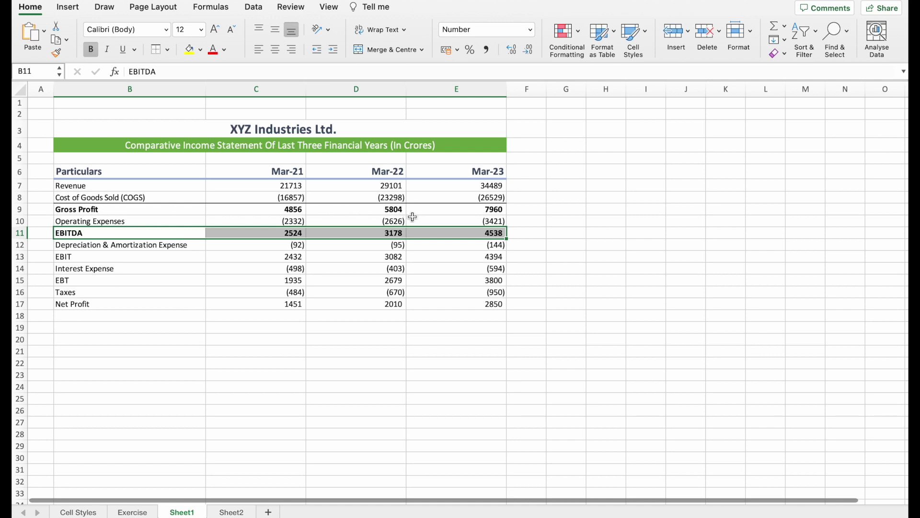
Step: Copy the EBITDA row and paste only its formatting onto the EBIT row B13:E13
key(ctrl+c)
click(130, 254)
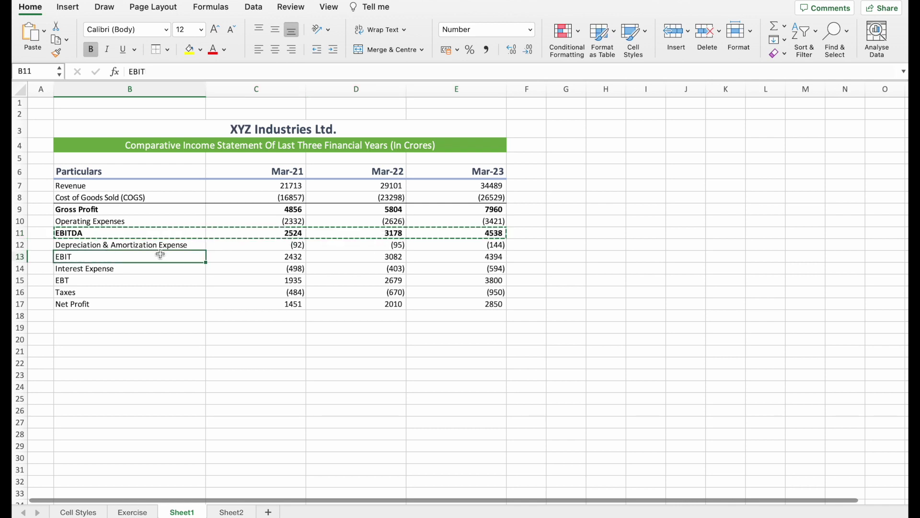
drag(130, 255, 438, 259)
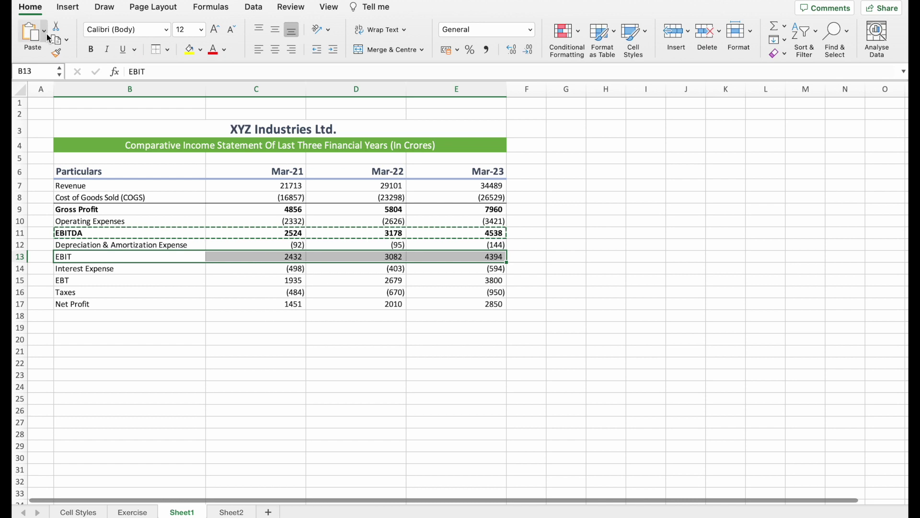
click(47, 34)
click(62, 319)
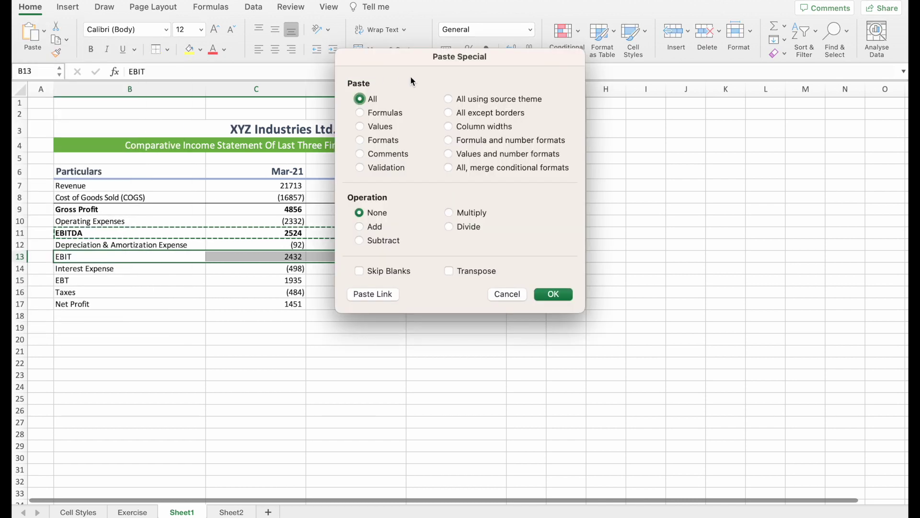
click(360, 140)
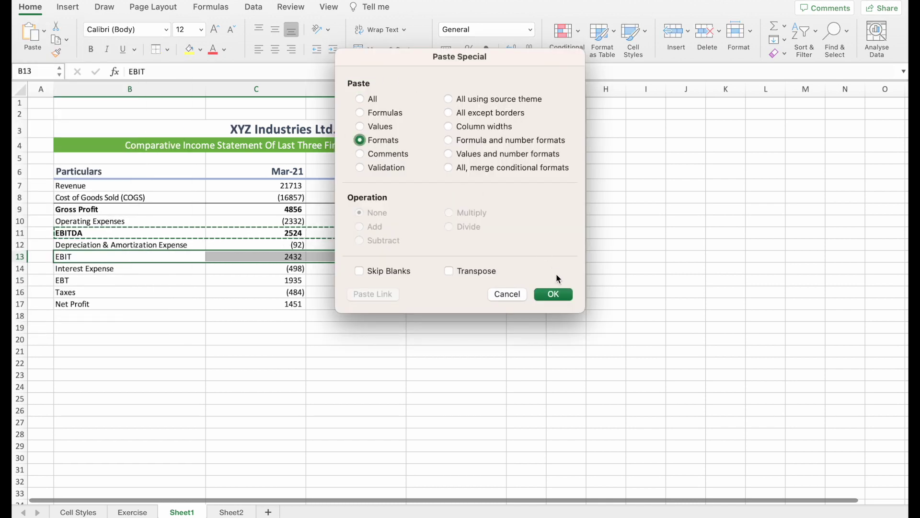
click(555, 292)
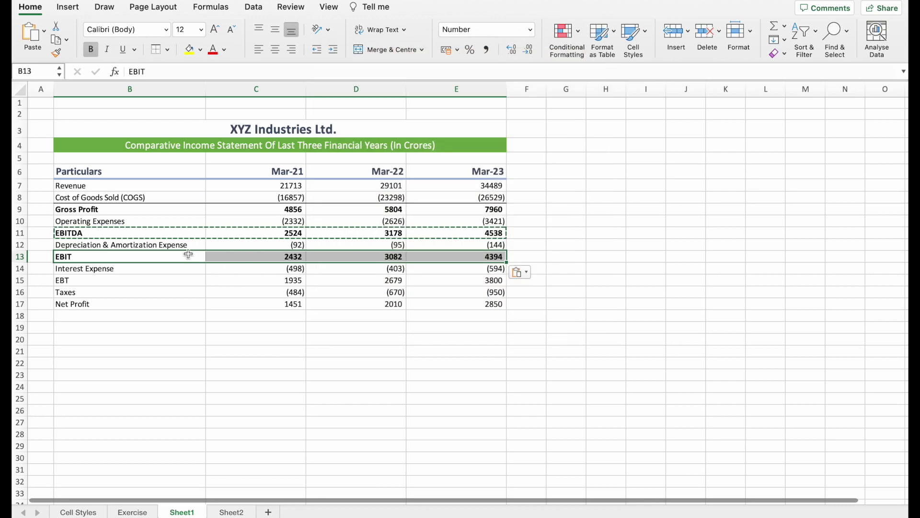
Step: Use Format Painter to copy the EBIT row's formatting onto the EBT row B15:E15
drag(187, 254, 455, 256)
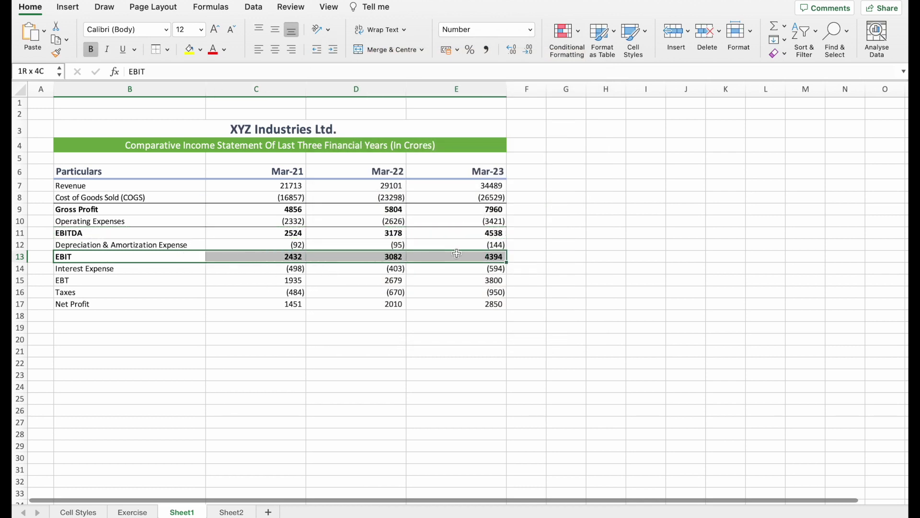
click(58, 55)
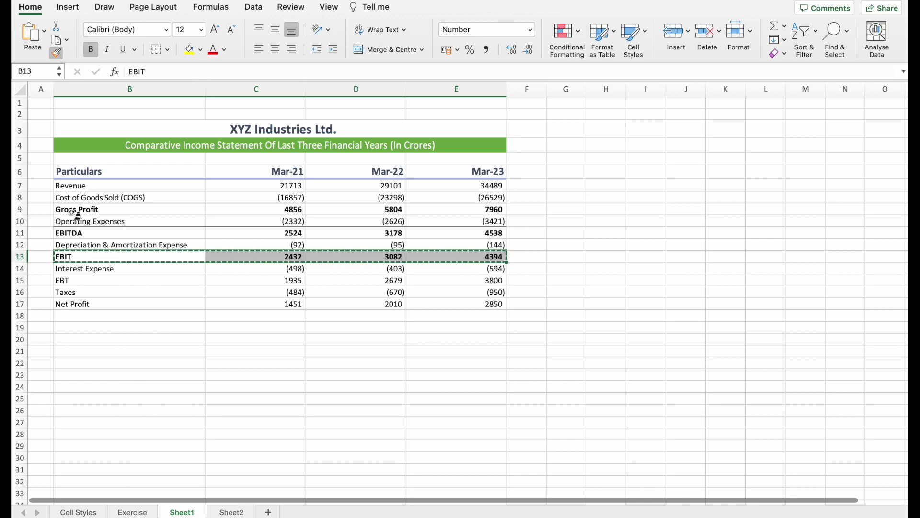
drag(71, 278, 434, 280)
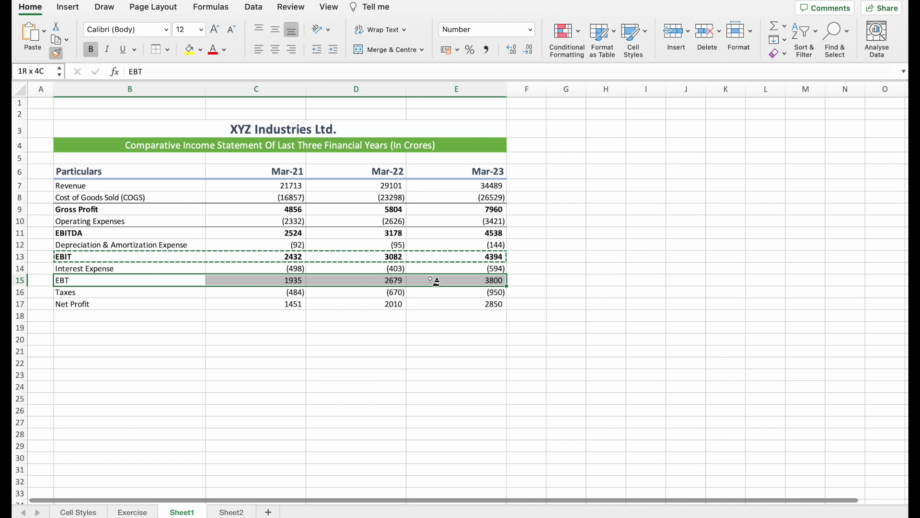
drag(434, 281, 436, 284)
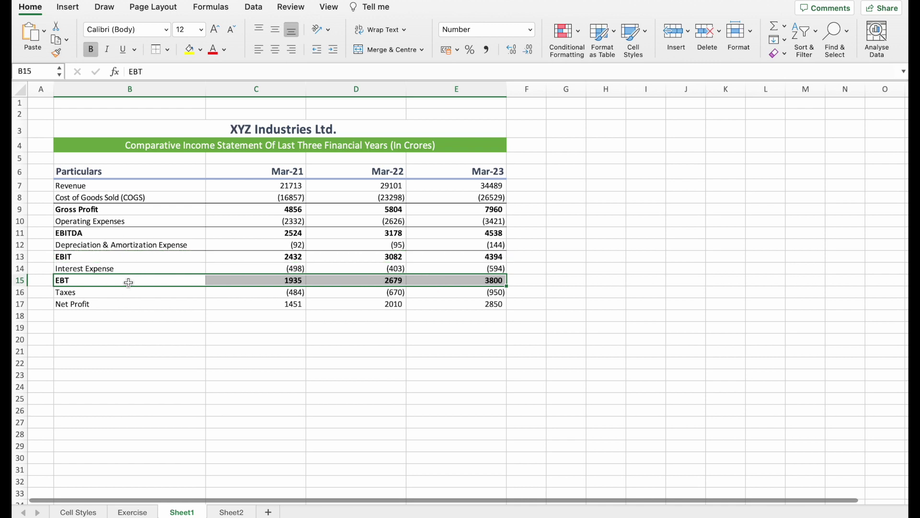
drag(84, 304, 449, 304)
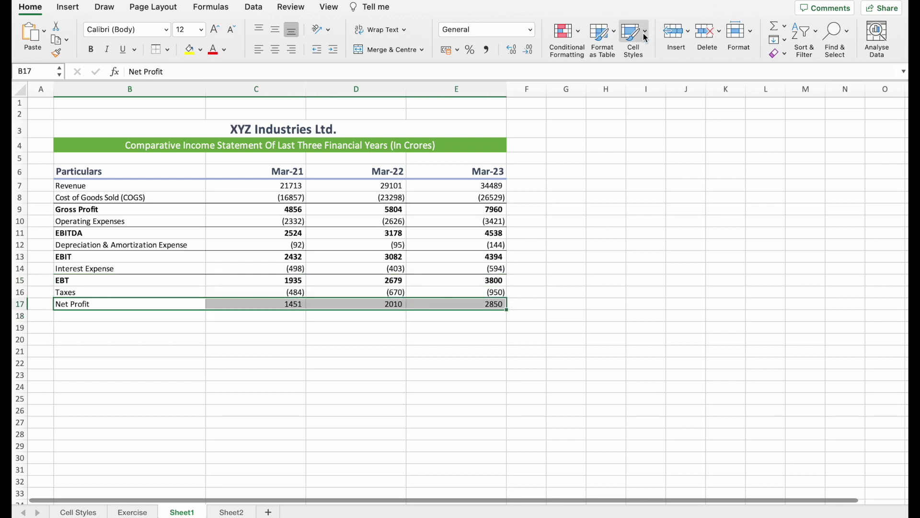
Step: Apply the TOTAL Format style to the Net Profit row B17:E17 and hide the sheet gridlines
click(645, 38)
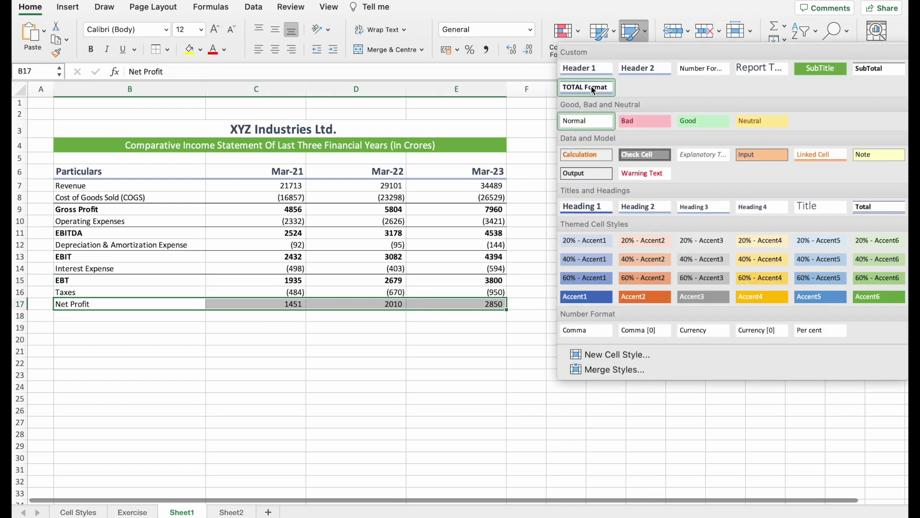
click(591, 85)
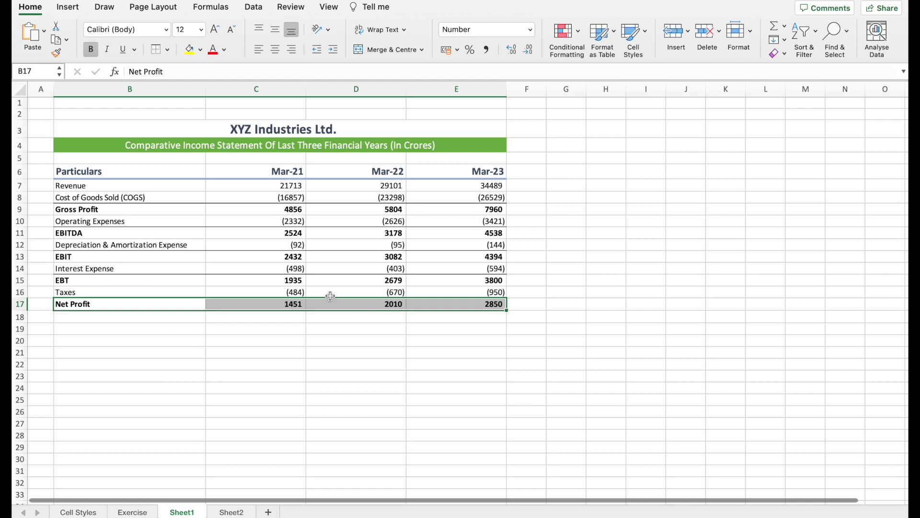
click(329, 8)
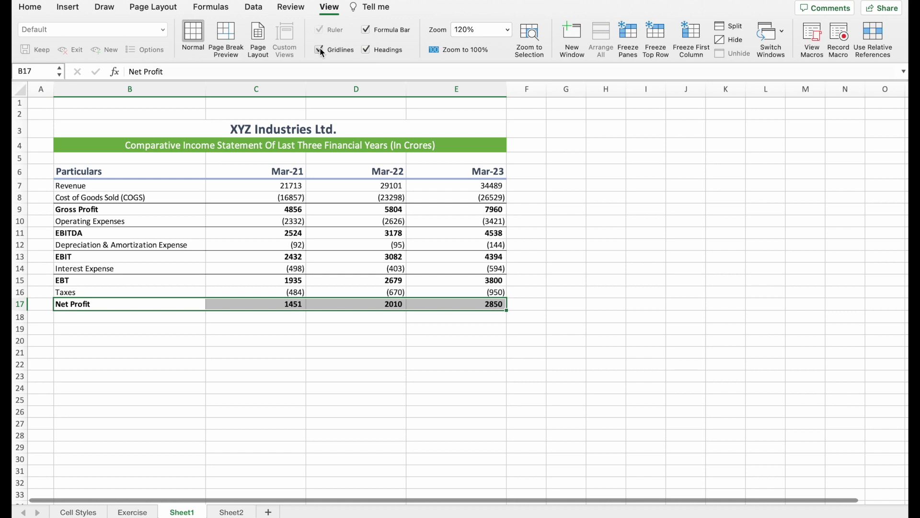
click(320, 50)
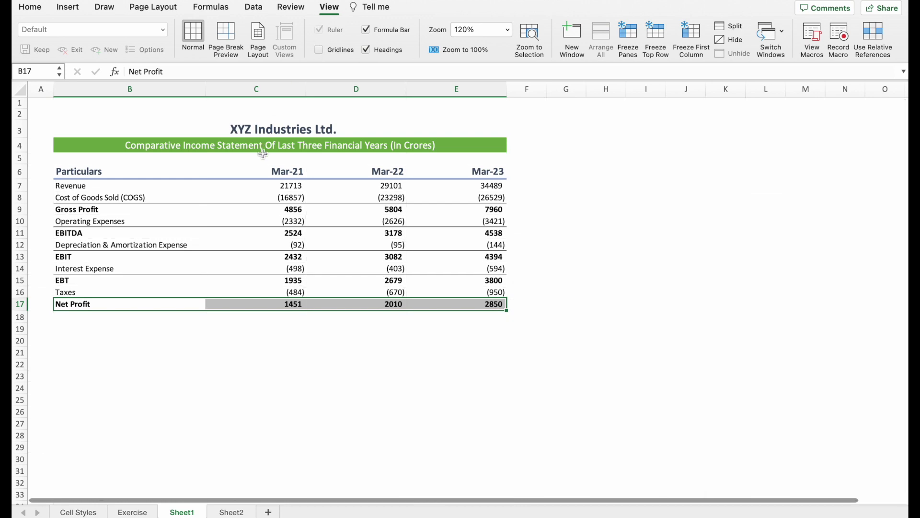